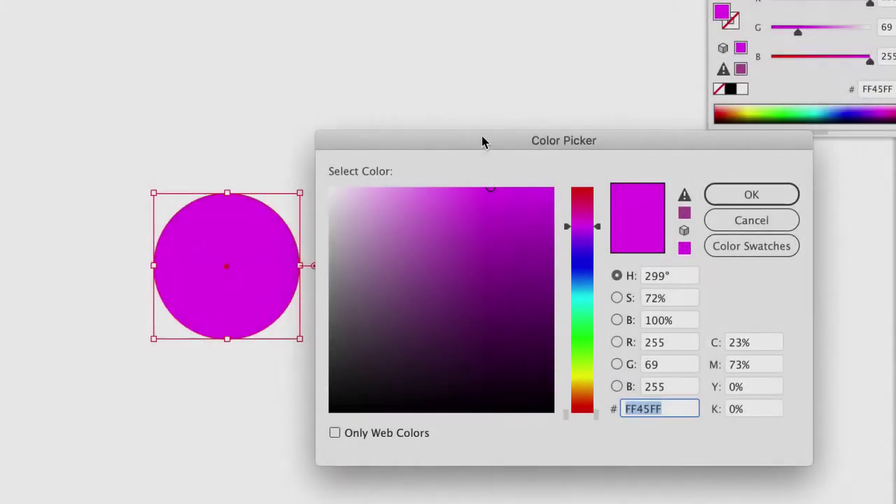
- In the Color Picker, set the hue to about 43° and the colour to muted gold AA945E
{"action": "left_click_drag", "start_coordinate": [481, 143], "coordinate": [524, 77]}
{"action": "left_click_drag", "start_coordinate": [643, 166], "coordinate": [636, 322]}
{"action": "left_click_drag", "start_coordinate": [541, 136], "coordinate": [472, 197]}
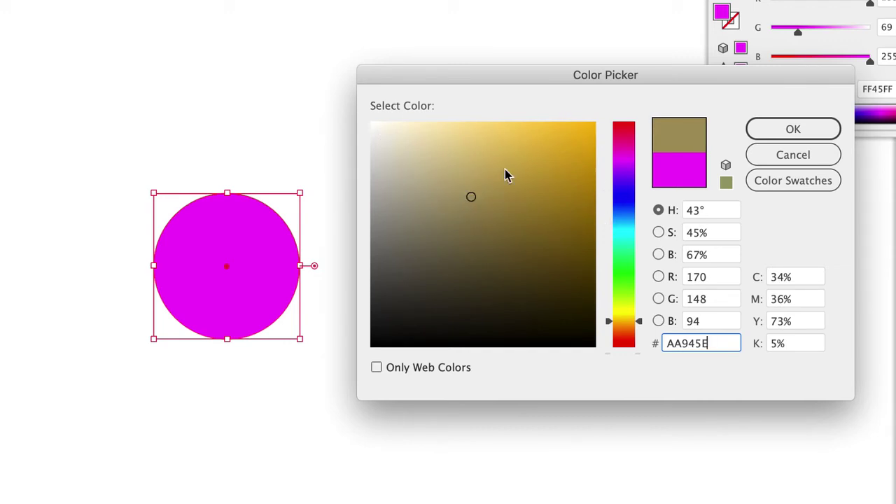
{"action": "left_click", "coordinate": [779, 131]}
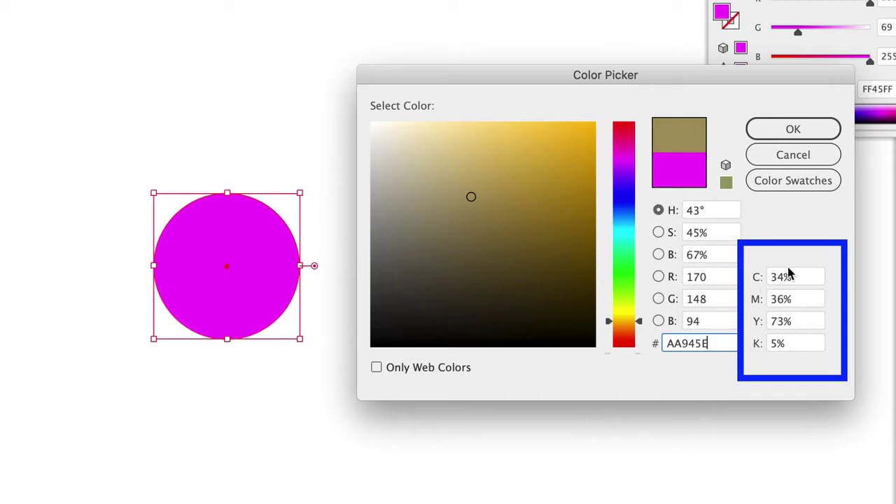
- Fill the circle with gold AA945E, then add a light tan DBCCA9 copy to its left
{"action": "left_click", "coordinate": [784, 129]}
{"action": "left_click", "coordinate": [399, 68]}
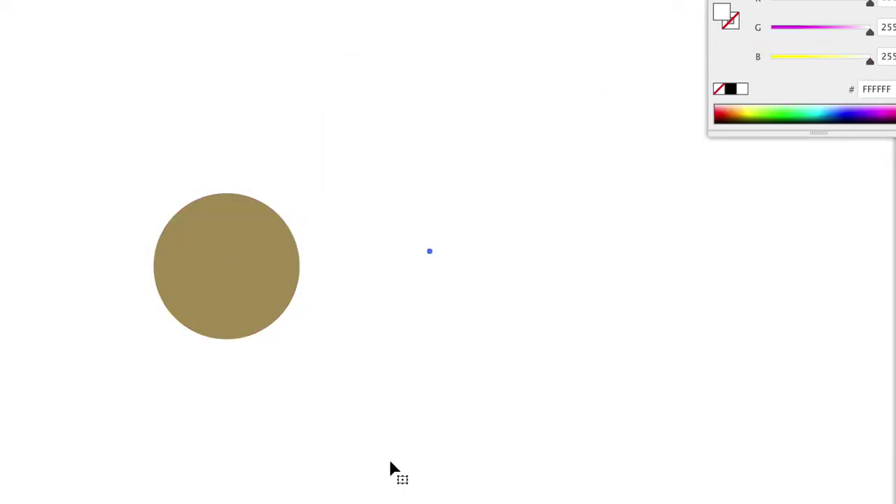
{"action": "left_click", "coordinate": [268, 296]}
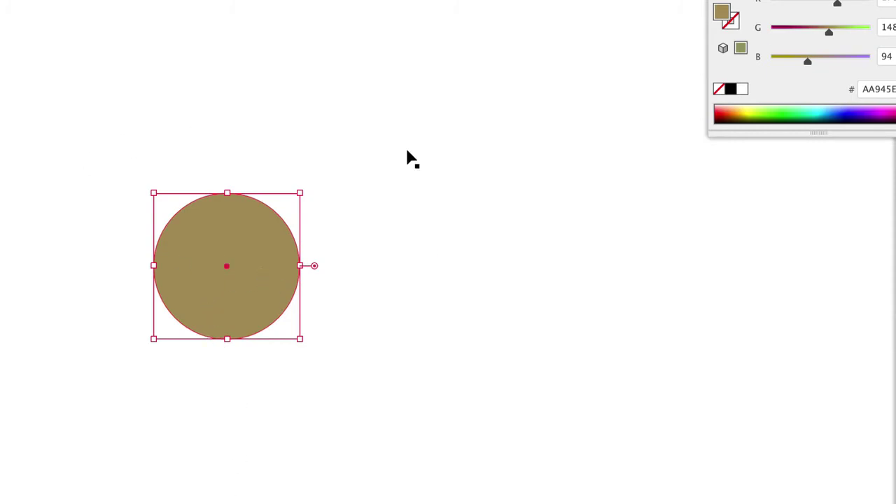
{"action": "left_click_drag", "start_coordinate": [278, 261], "coordinate": [120, 264]}
{"action": "double_click", "coordinate": [721, 12]}
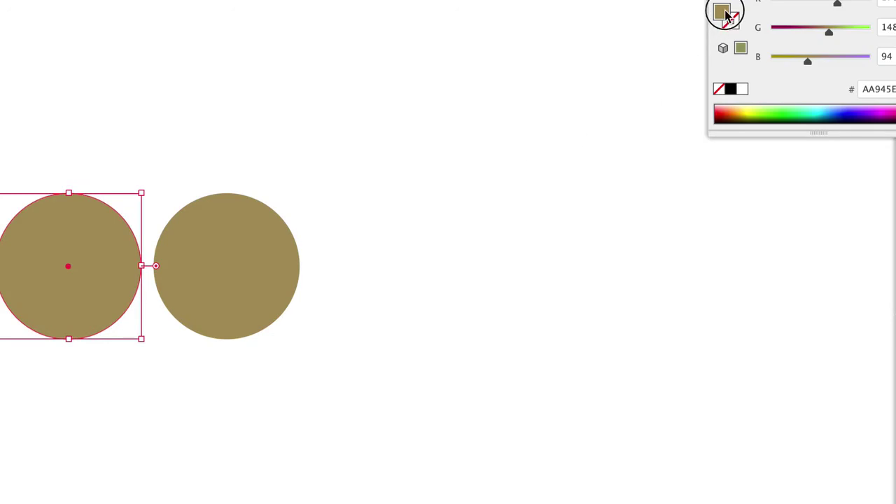
{"action": "left_click", "coordinate": [421, 152]}
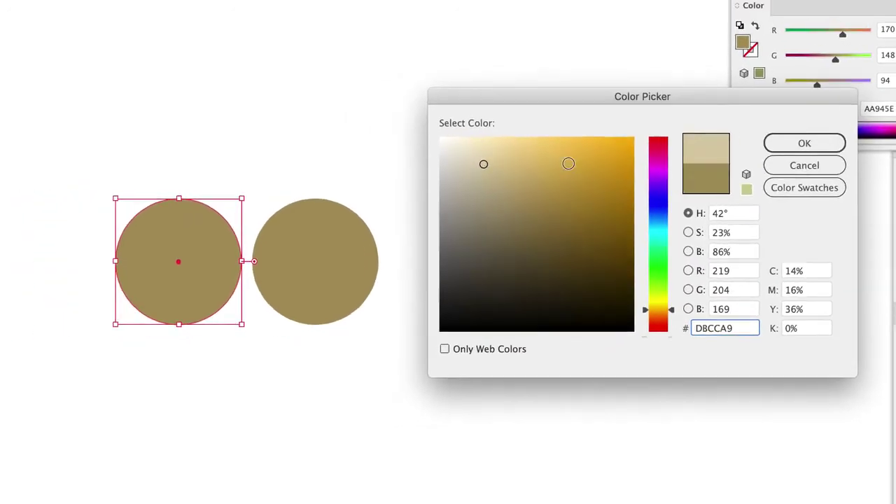
{"action": "left_click", "coordinate": [777, 130]}
- Add a near-white F4F0E9 copy to the left of the light tan circle
{"action": "left_click_drag", "start_coordinate": [348, 228], "coordinate": [236, 225]}
{"action": "double_click", "coordinate": [771, 83]}
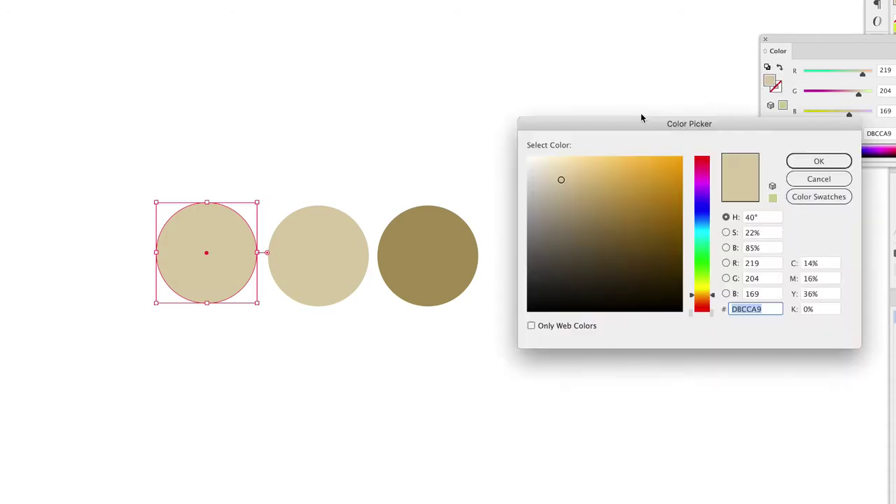
{"action": "left_click", "coordinate": [536, 163]}
{"action": "left_click", "coordinate": [818, 161]}
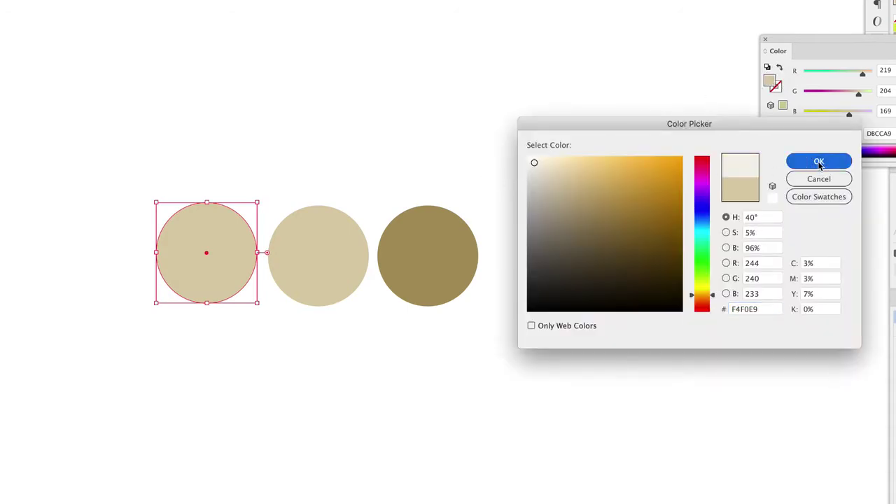
- Add a darker brown 8C6818 copy to the right of the gold circle
{"action": "left_click", "coordinate": [383, 252]}
{"action": "left_click_drag", "start_coordinate": [448, 229], "coordinate": [564, 223]}
{"action": "double_click", "coordinate": [776, 83]}
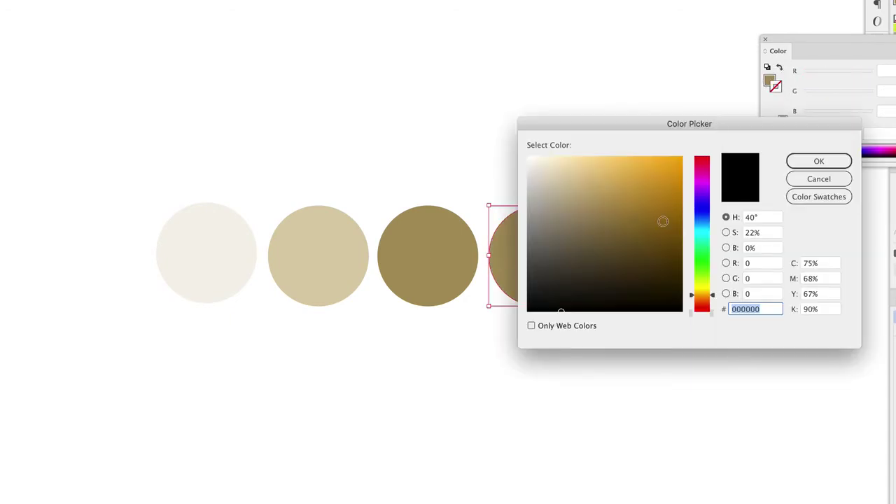
{"action": "left_click", "coordinate": [818, 179]}
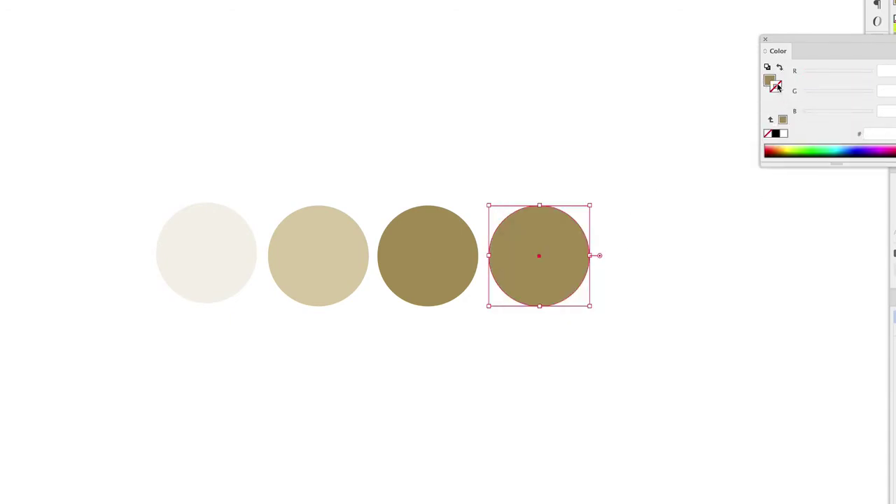
{"action": "double_click", "coordinate": [775, 81]}
{"action": "left_click", "coordinate": [657, 226]}
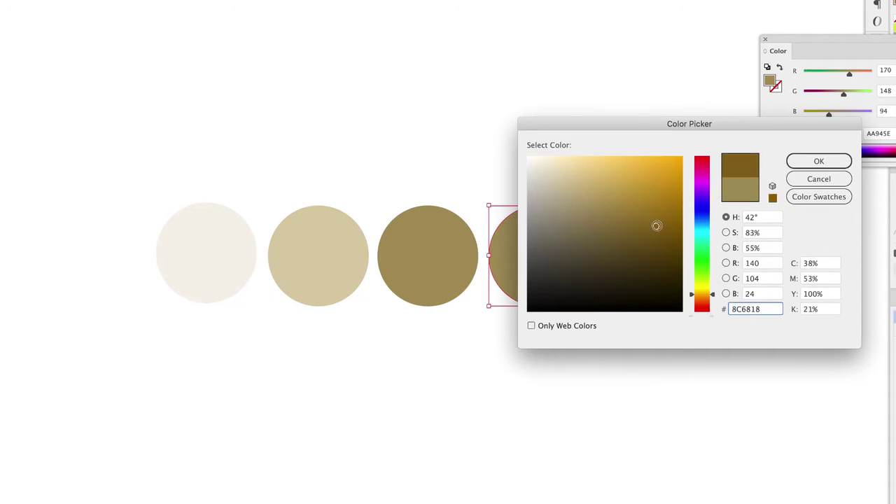
{"action": "left_click", "coordinate": [818, 161]}
- Recolour the lower circle to soft blue 5454A3 by moving the hue to blue
{"action": "left_click", "coordinate": [622, 232]}
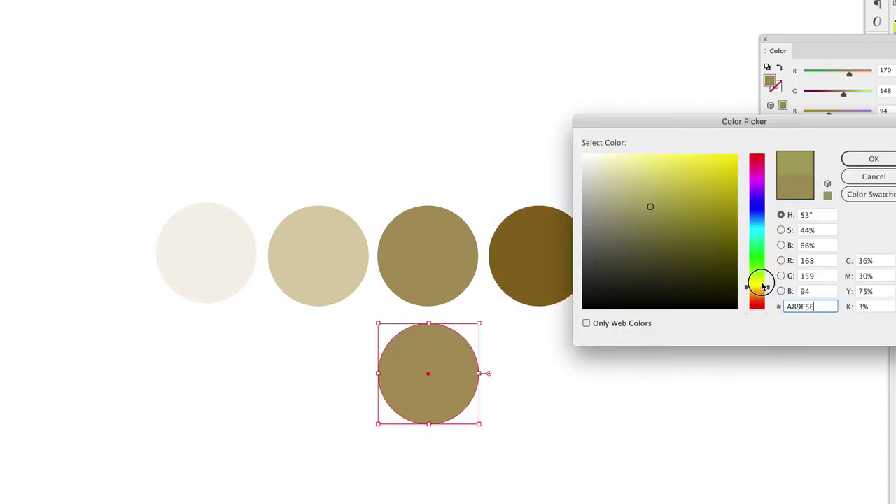
{"action": "left_click_drag", "start_coordinate": [760, 282], "coordinate": [763, 206]}
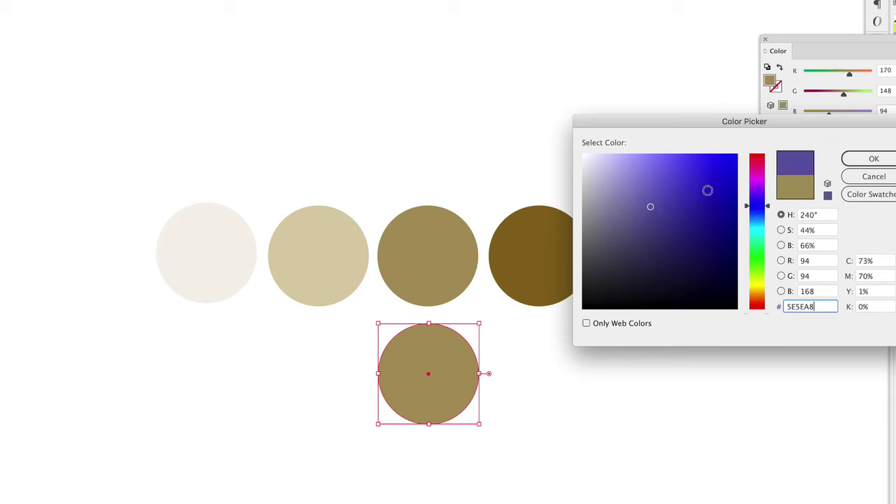
{"action": "mouse_move", "coordinate": [708, 190]}
{"action": "left_mouse_down"}
{"action": "mouse_move", "coordinate": [723, 149]}
{"action": "mouse_move", "coordinate": [651, 177]}
{"action": "mouse_move", "coordinate": [659, 208]}
{"action": "left_mouse_up"}
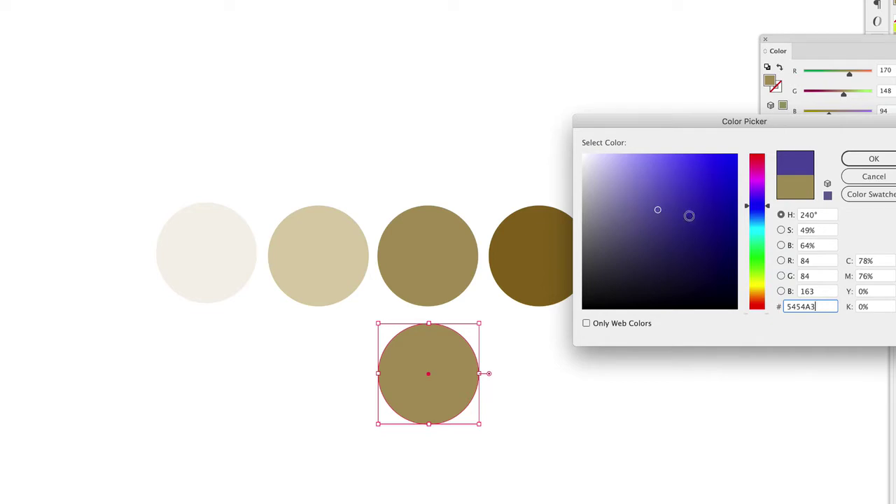
{"action": "key", "text": "Return"}
- Add navy 222282 and near-black 010138 copies to the right of the soft blue circle
{"action": "left_click", "coordinate": [584, 415]}
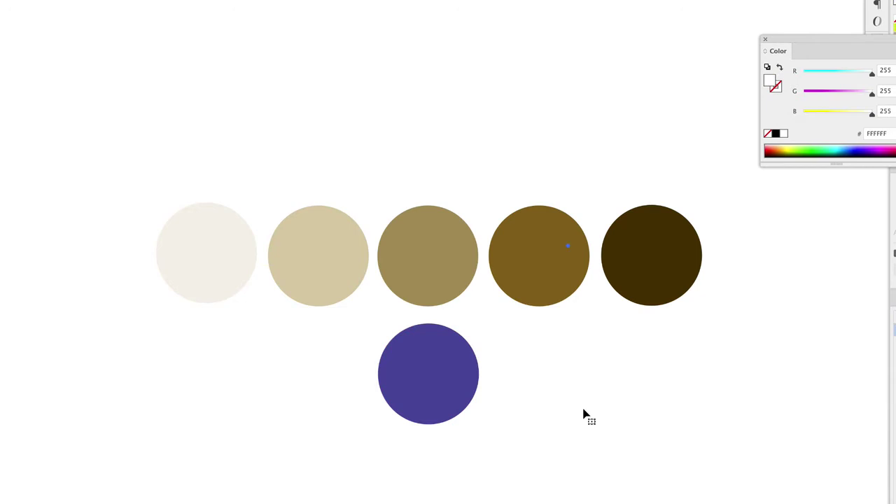
{"action": "left_click", "coordinate": [436, 382]}
{"action": "left_click_drag", "start_coordinate": [440, 382], "coordinate": [562, 374]}
{"action": "double_click", "coordinate": [770, 81]}
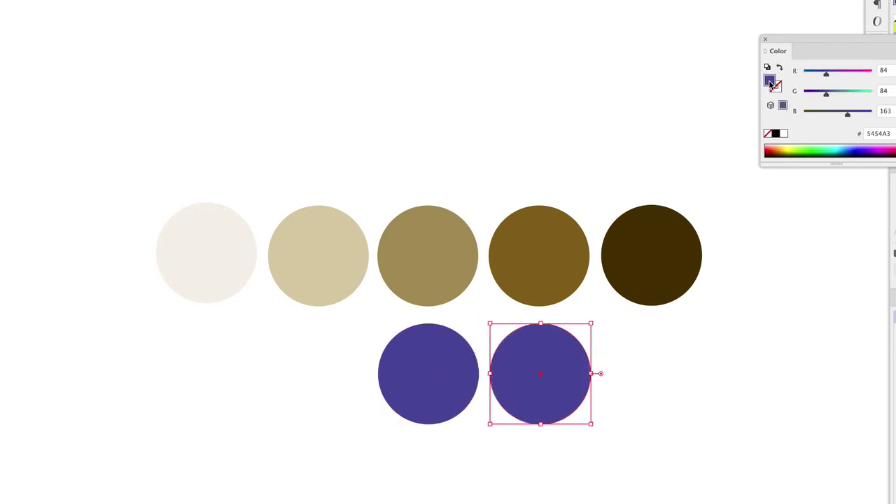
{"action": "left_click_drag", "start_coordinate": [731, 176], "coordinate": [698, 230]}
{"action": "left_click", "coordinate": [873, 158]}
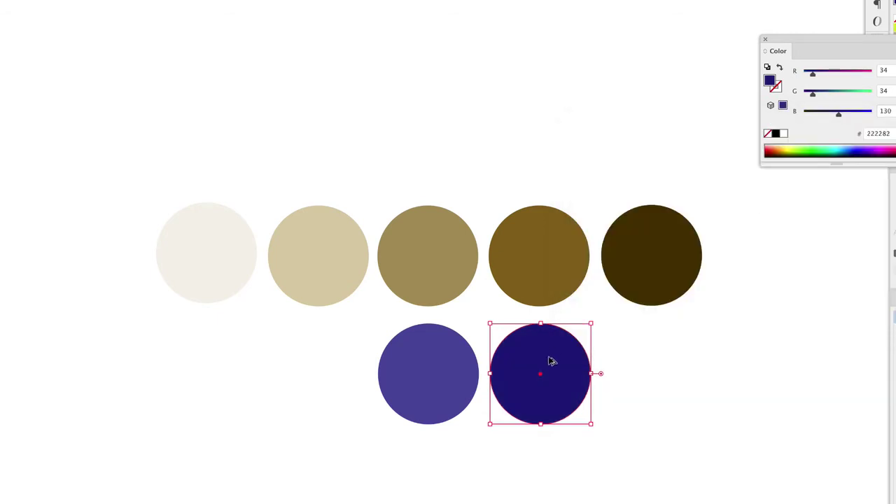
{"action": "left_click_drag", "start_coordinate": [556, 360], "coordinate": [674, 360]}
{"action": "double_click", "coordinate": [770, 81]}
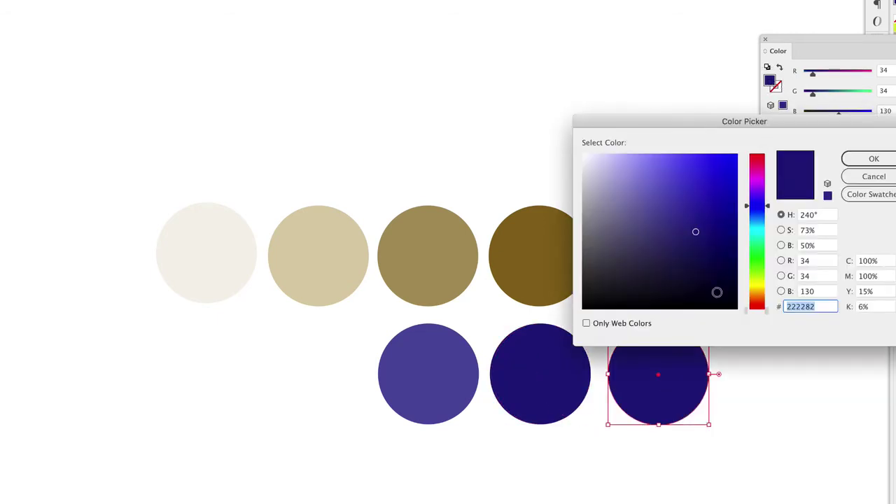
{"action": "type", "text": "010138"}
{"action": "key", "text": "Return"}
- Add lighter blue 7C7CC4 and pale lavender E4E4EF copies to the left of the soft blue circle
{"action": "left_click", "coordinate": [452, 362]}
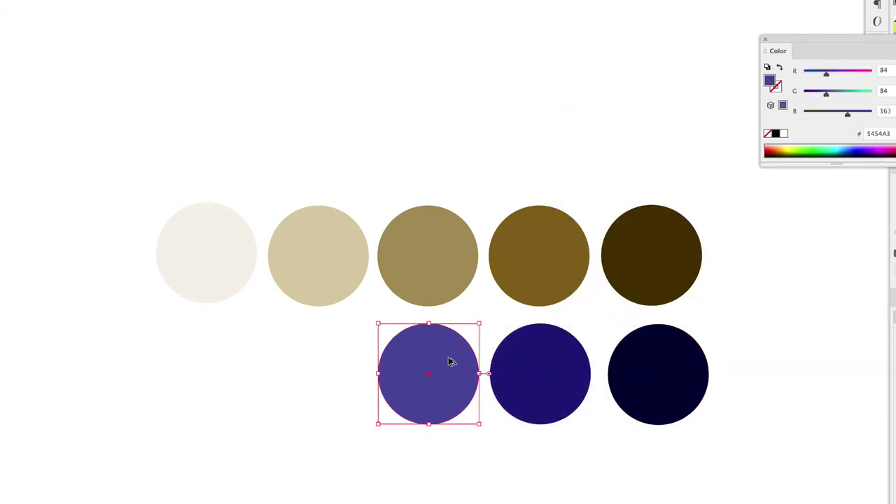
{"action": "left_click_drag", "start_coordinate": [452, 362], "coordinate": [340, 354]}
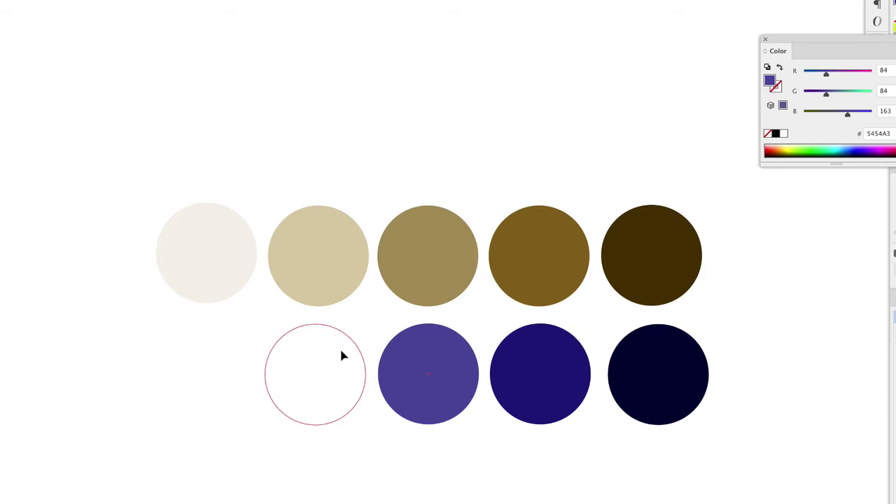
{"action": "double_click", "coordinate": [771, 81]}
{"action": "left_click", "coordinate": [638, 192]}
{"action": "left_click", "coordinate": [874, 159]}
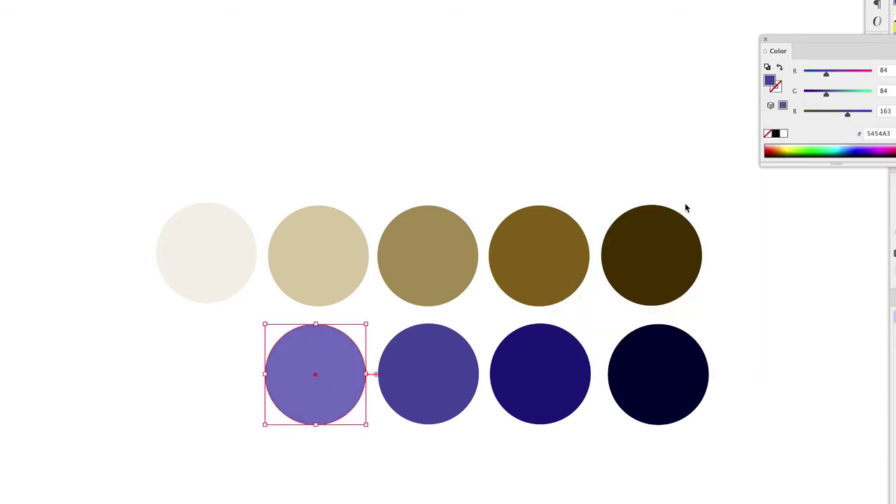
{"action": "left_click_drag", "start_coordinate": [340, 353], "coordinate": [224, 350]}
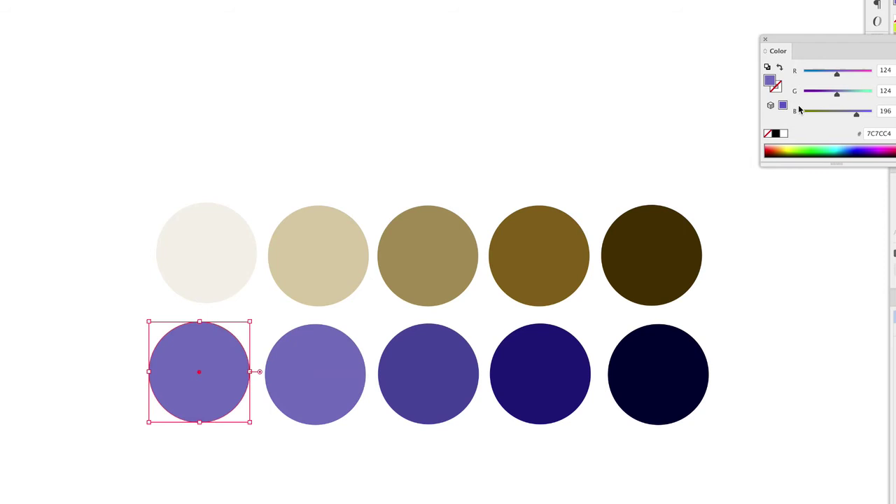
{"action": "double_click", "coordinate": [771, 81]}
{"action": "left_click", "coordinate": [590, 162]}
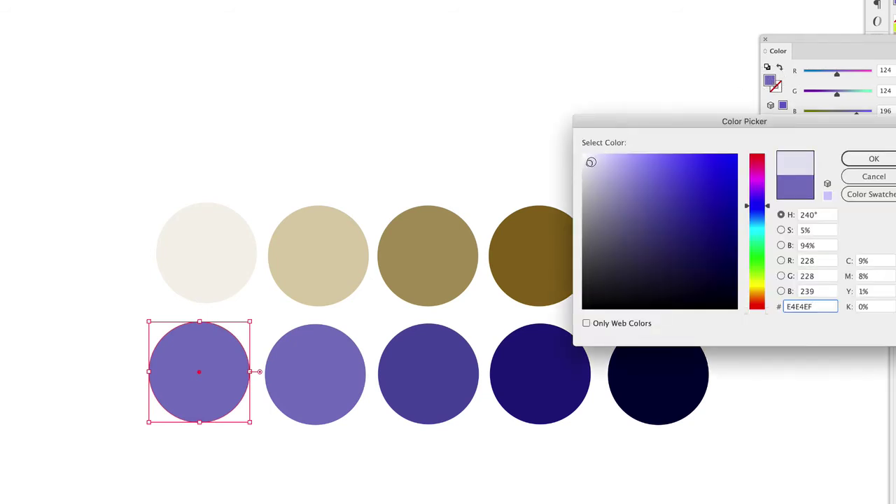
{"action": "left_click", "coordinate": [869, 159]}
{"action": "left_click", "coordinate": [569, 210]}
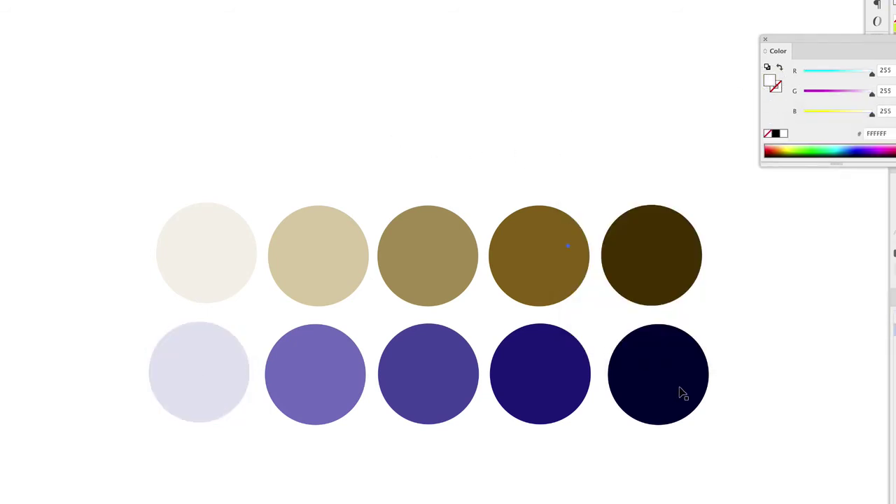
- Delete the dark brown and navy end circles from both rows
{"action": "scroll", "coordinate": [436, 346], "scroll_direction": "down", "scroll_amount": 1}
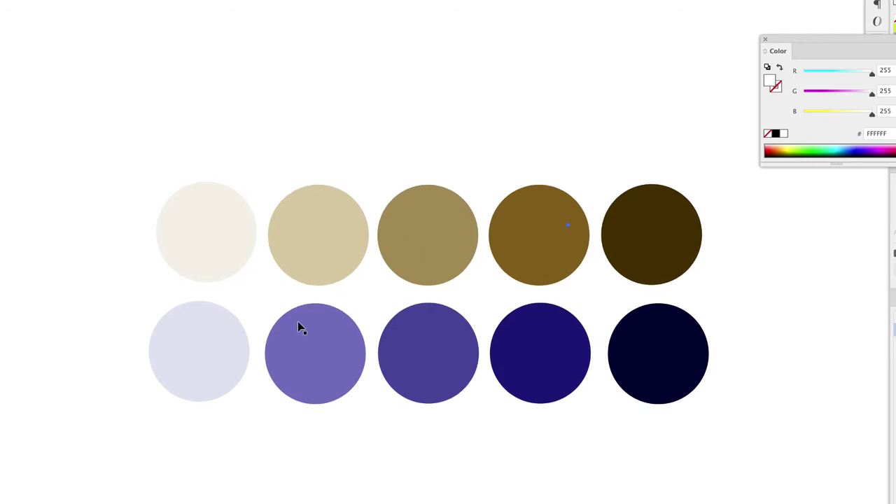
{"action": "scroll", "coordinate": [436, 280], "scroll_direction": "down", "scroll_amount": 2}
{"action": "scroll", "coordinate": [576, 235], "scroll_direction": "left", "scroll_amount": 2}
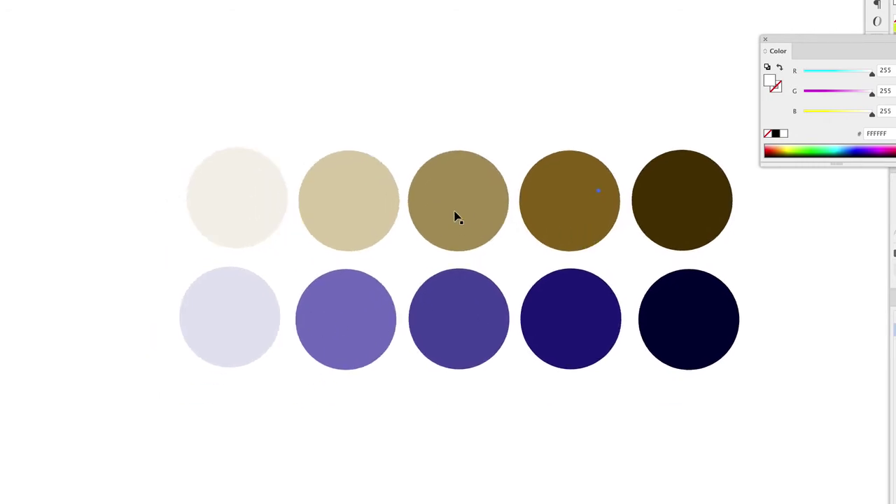
{"action": "left_click", "coordinate": [689, 219]}
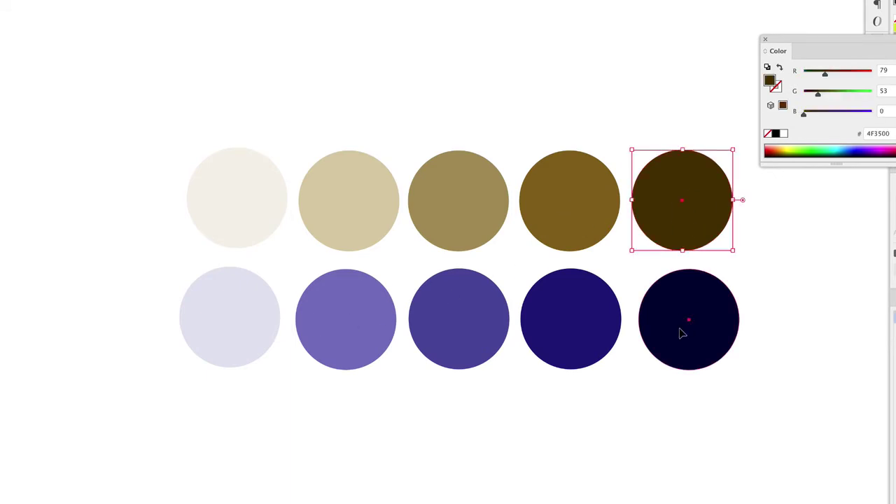
{"action": "left_click", "coordinate": [681, 331], "text": "shift"}
{"action": "key", "text": "Delete"}
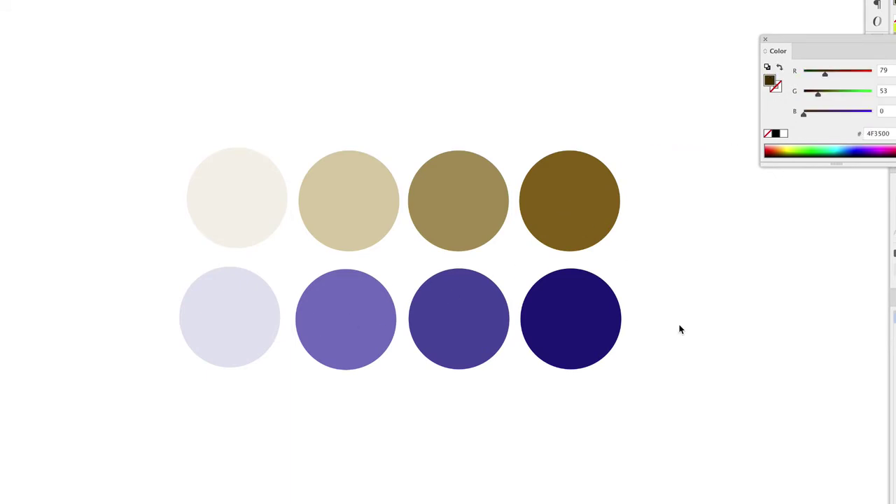
- Lighten the darkest remaining purple circle to 414193
{"action": "left_click", "coordinate": [569, 328]}
{"action": "double_click", "coordinate": [770, 80]}
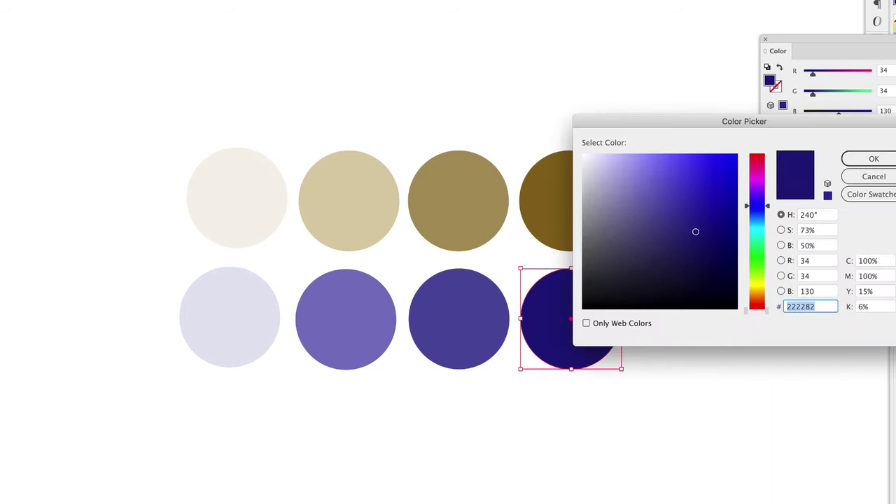
{"action": "left_click", "coordinate": [669, 219]}
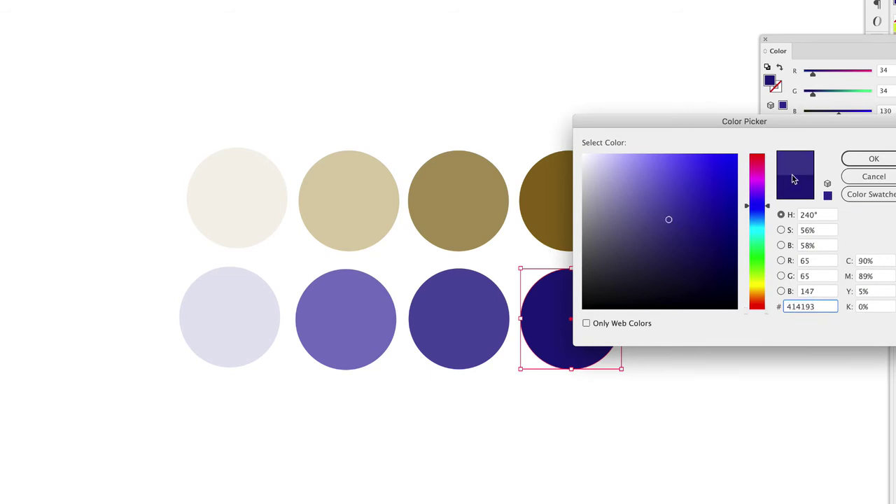
{"action": "left_click", "coordinate": [871, 159]}
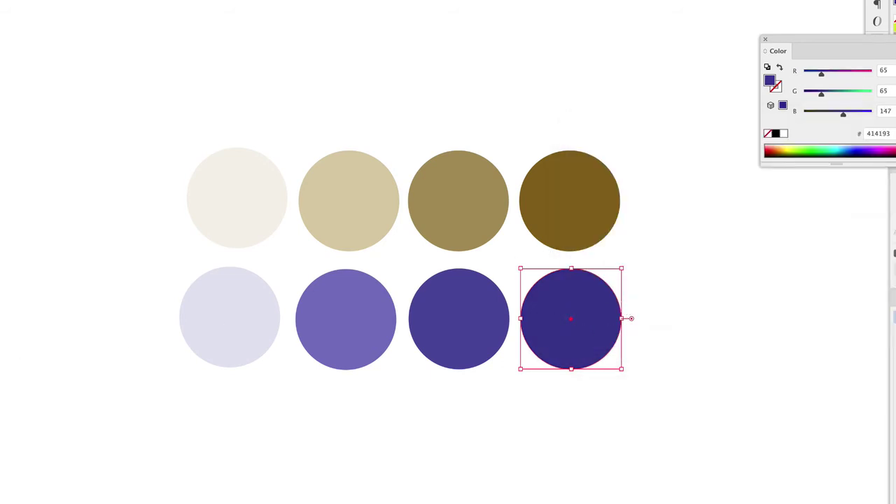
{"action": "left_click", "coordinate": [599, 191]}
{"action": "left_click", "coordinate": [709, 249]}
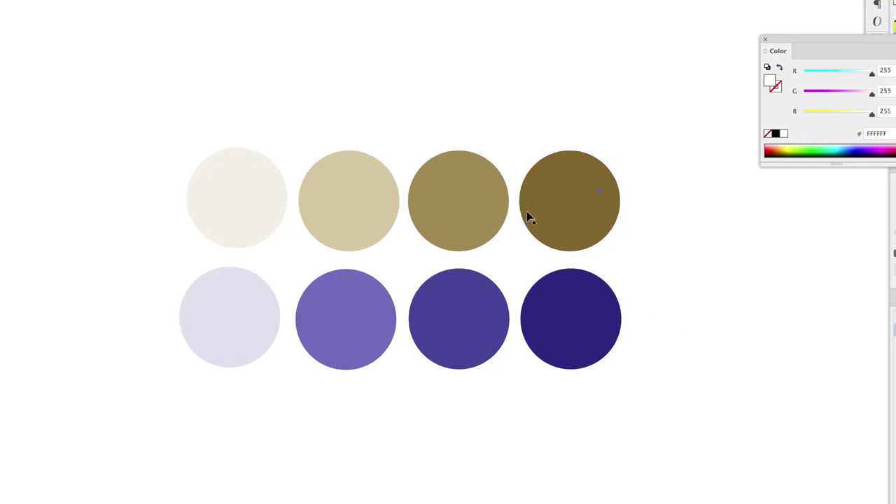
{"action": "key", "text": "shift+o"}
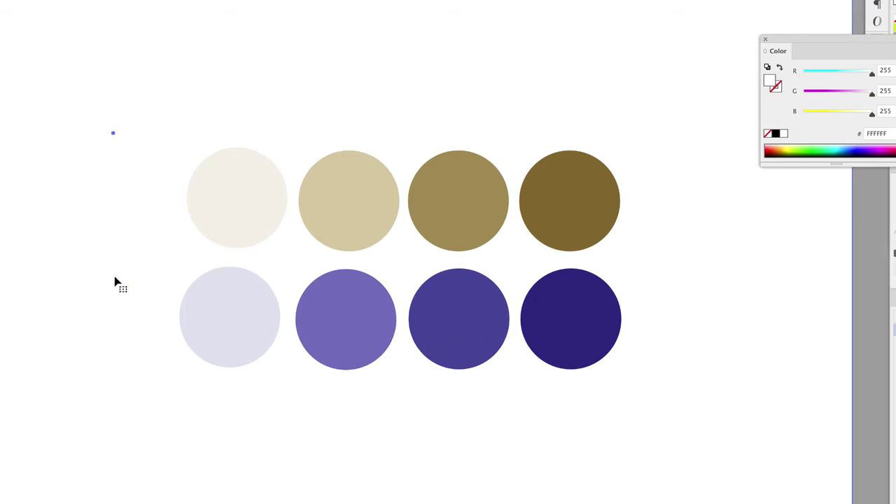
{"action": "left_click_drag", "start_coordinate": [861, 380], "coordinate": [72, 296]}
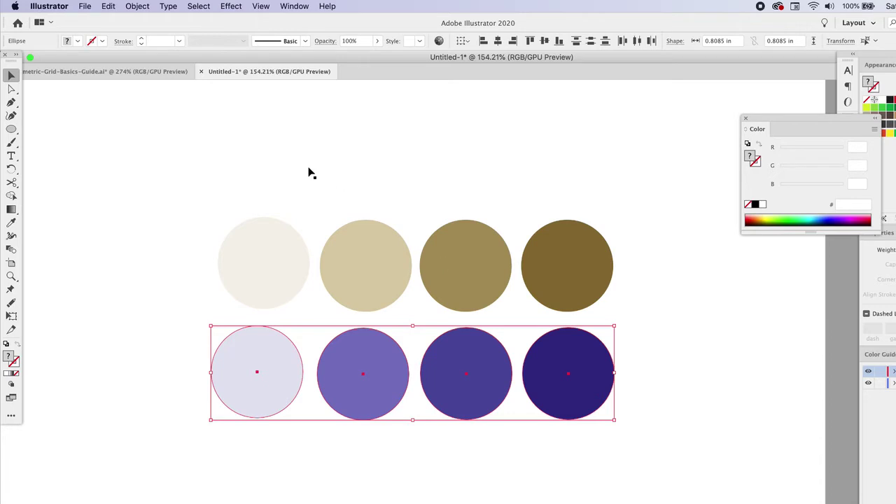
{"action": "left_click", "coordinate": [108, 7]}
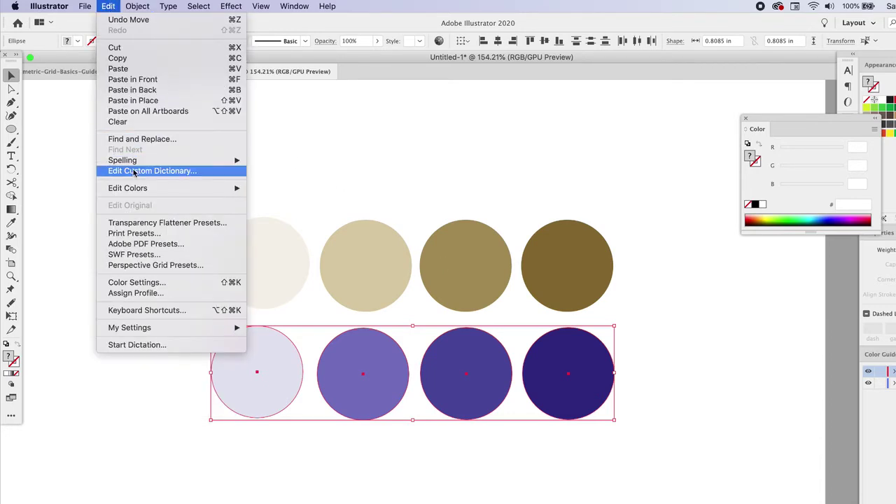
{"action": "mouse_move", "coordinate": [131, 188]}
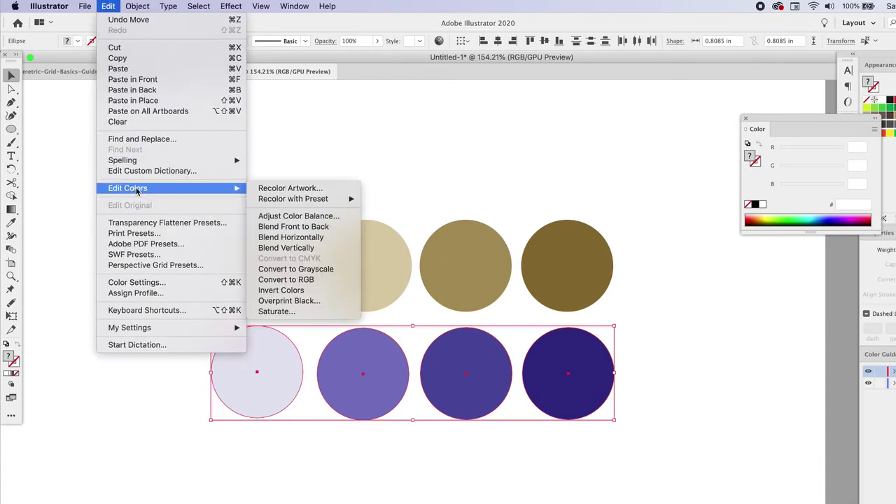
{"action": "left_click", "coordinate": [315, 270]}
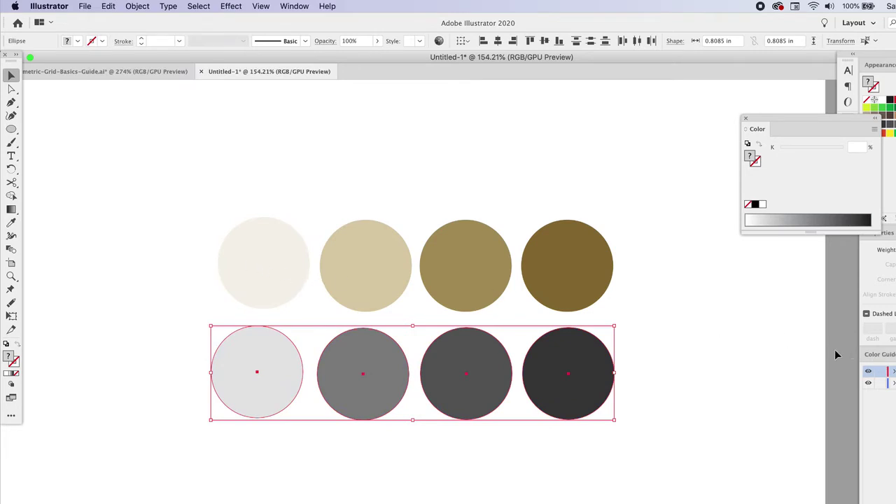
{"action": "left_click", "coordinate": [818, 426]}
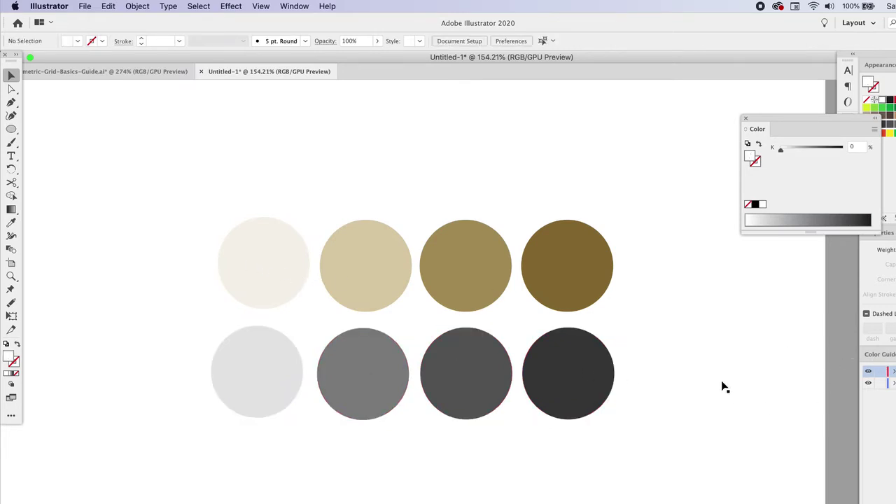
{"action": "key", "text": "super+z"}
{"action": "left_click", "coordinate": [835, 404]}
{"action": "left_click_drag", "start_coordinate": [765, 422], "coordinate": [162, 332]}
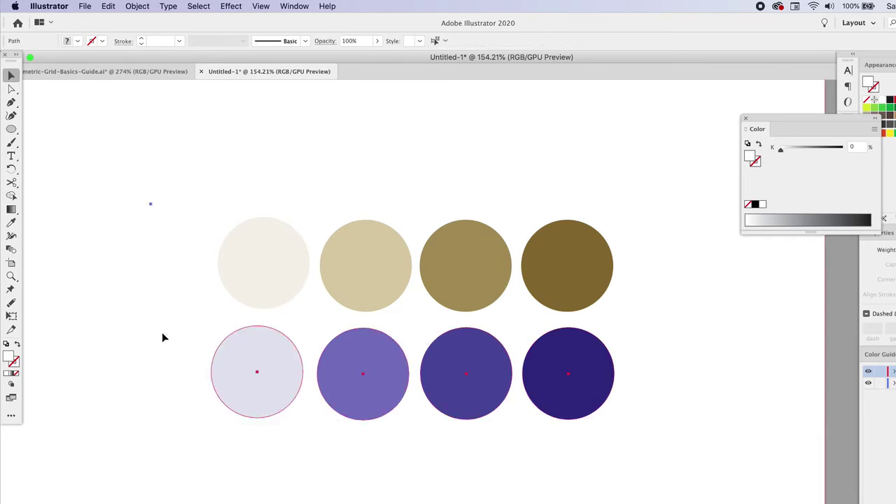
- Apply Adjust Color Balance to the bottom row with Red +10% and Green +17%
{"action": "left_click", "coordinate": [138, 5]}
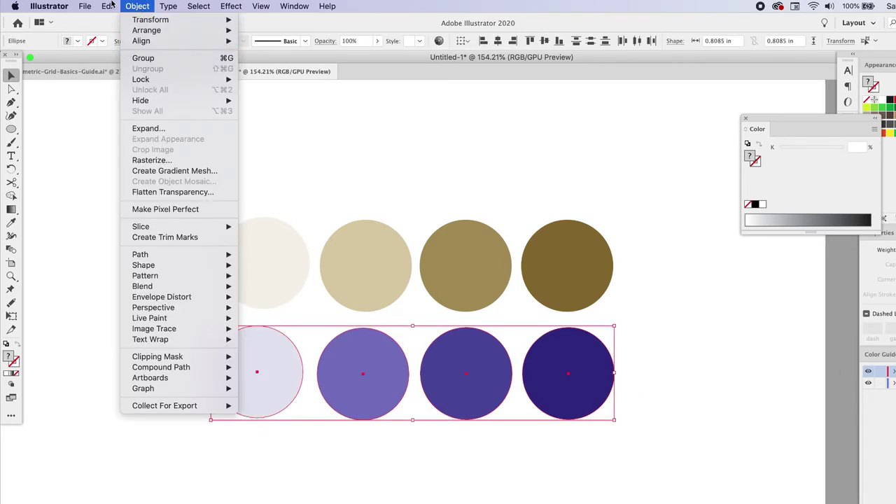
{"action": "mouse_move", "coordinate": [108, 5]}
{"action": "mouse_move", "coordinate": [169, 189]}
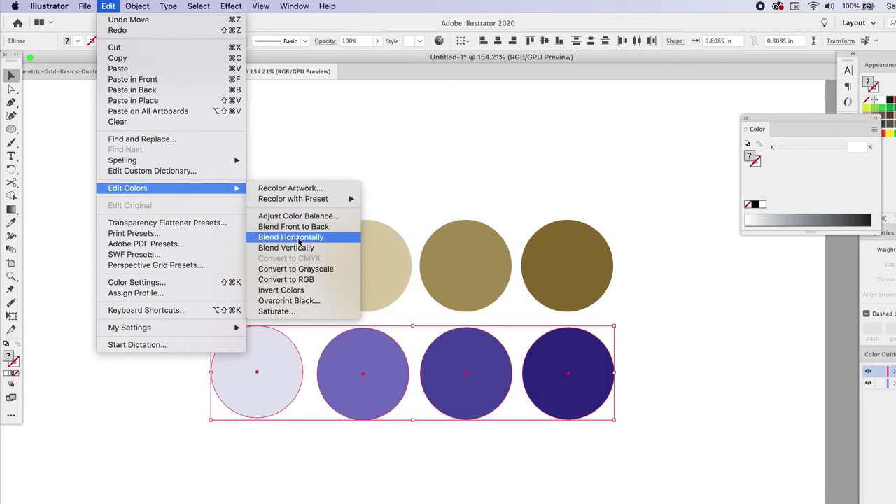
{"action": "left_click", "coordinate": [294, 216]}
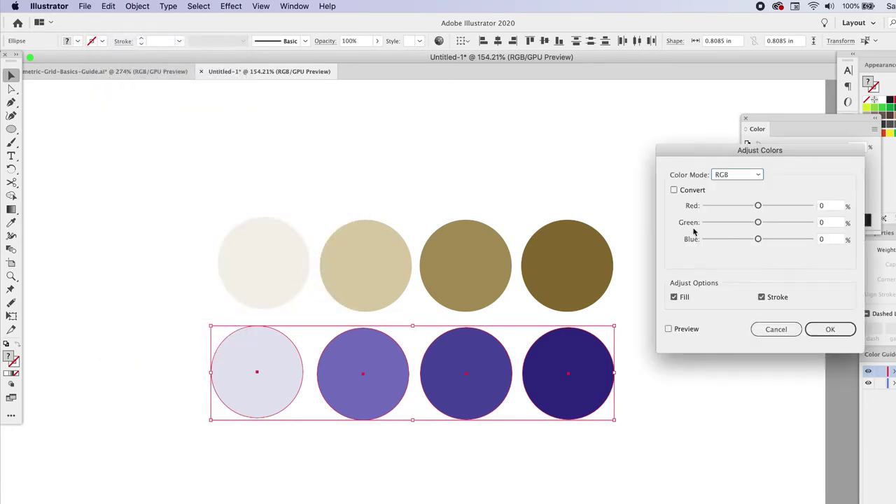
{"action": "left_click", "coordinate": [668, 329]}
{"action": "left_click", "coordinate": [727, 206]}
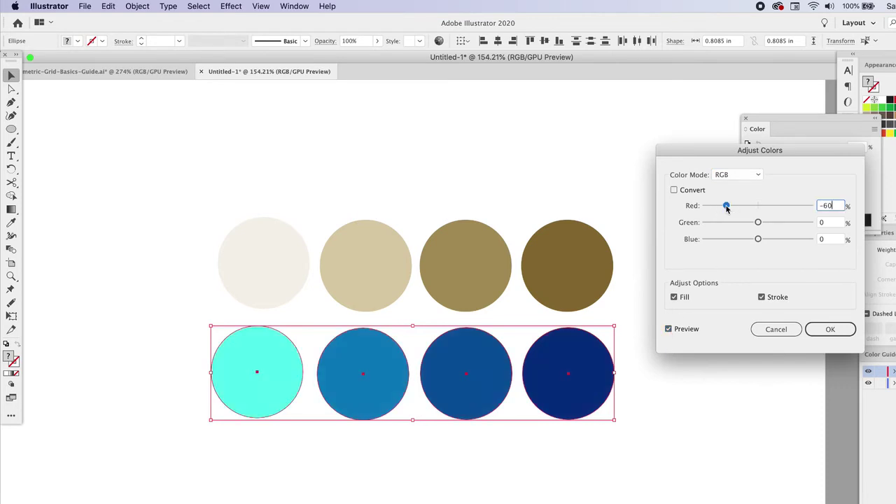
{"action": "left_click", "coordinate": [768, 207]}
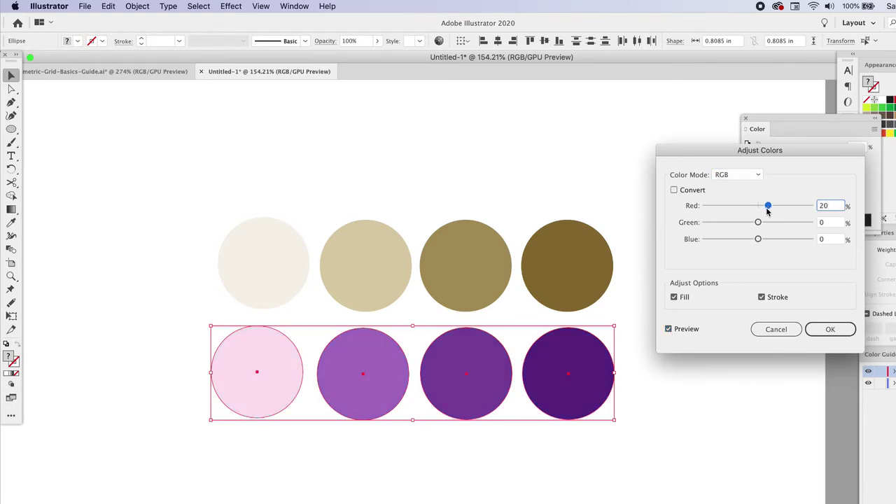
{"action": "left_click", "coordinate": [766, 224]}
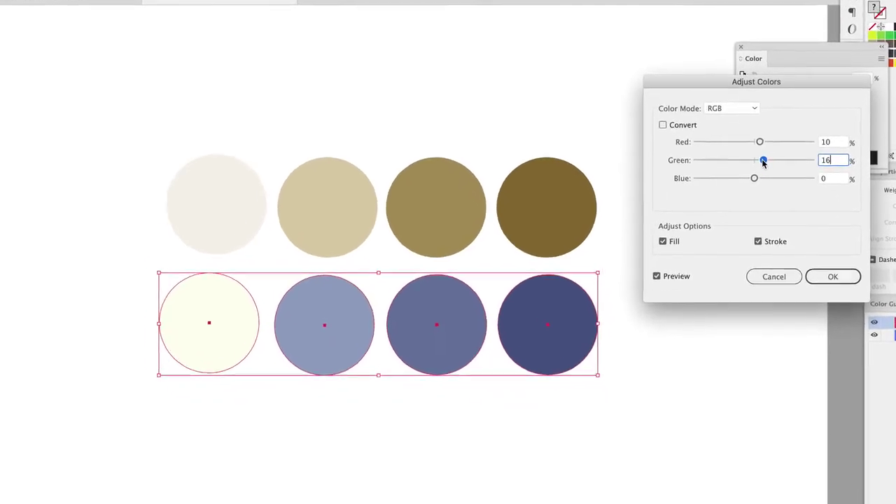
{"action": "left_click", "coordinate": [767, 224]}
{"action": "left_click_drag", "start_coordinate": [762, 144], "coordinate": [761, 140]}
{"action": "left_click", "coordinate": [811, 260]}
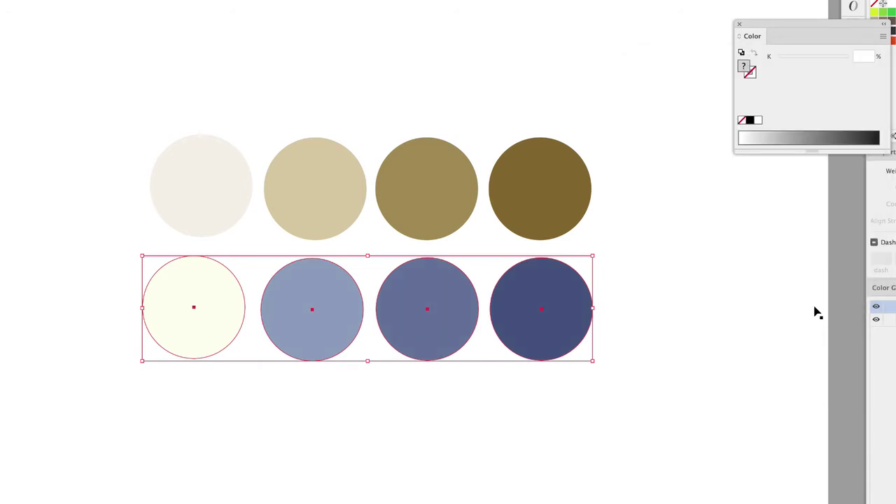
- Replace the pale first circle with a copy of the blue-grey circle recoloured a lighter blue tint
{"action": "left_click", "coordinate": [792, 284]}
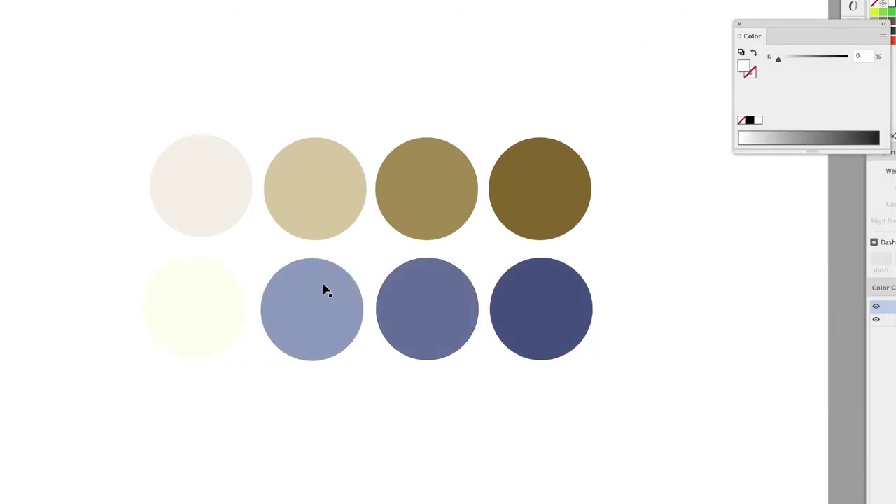
{"action": "left_click", "coordinate": [188, 307]}
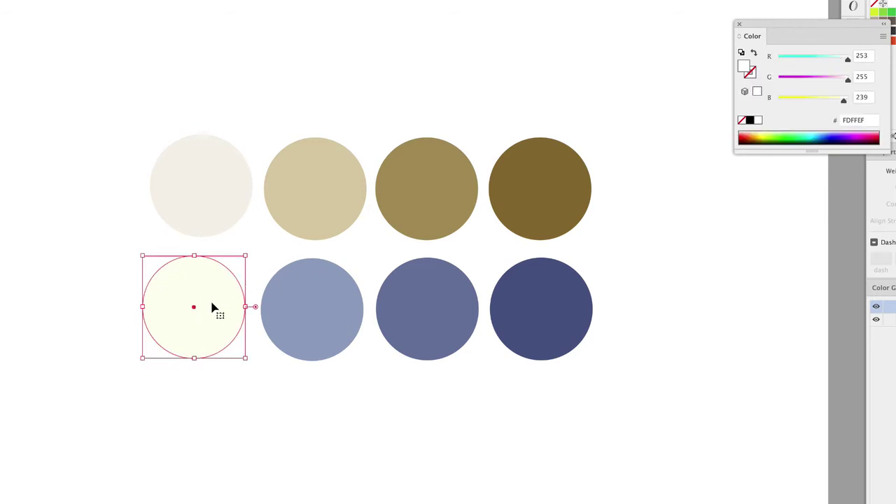
{"action": "key", "text": "Delete"}
{"action": "left_click", "coordinate": [330, 314]}
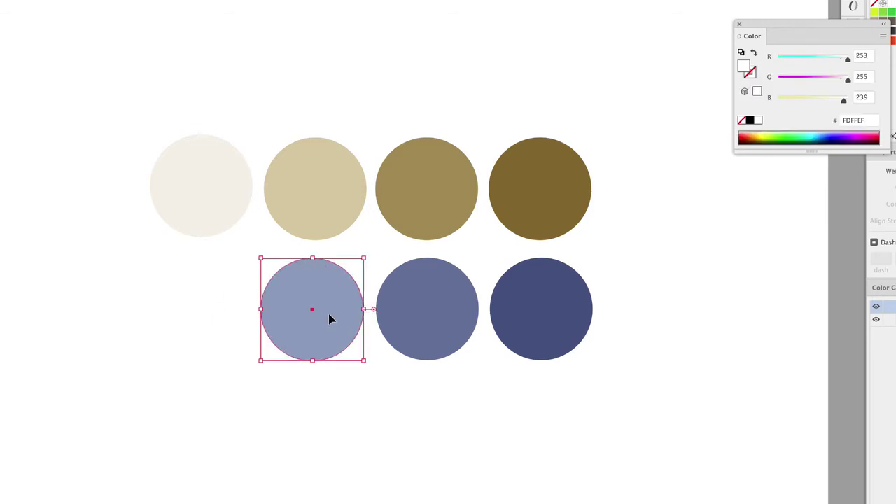
{"action": "left_click_drag", "start_coordinate": [332, 313], "coordinate": [219, 309]}
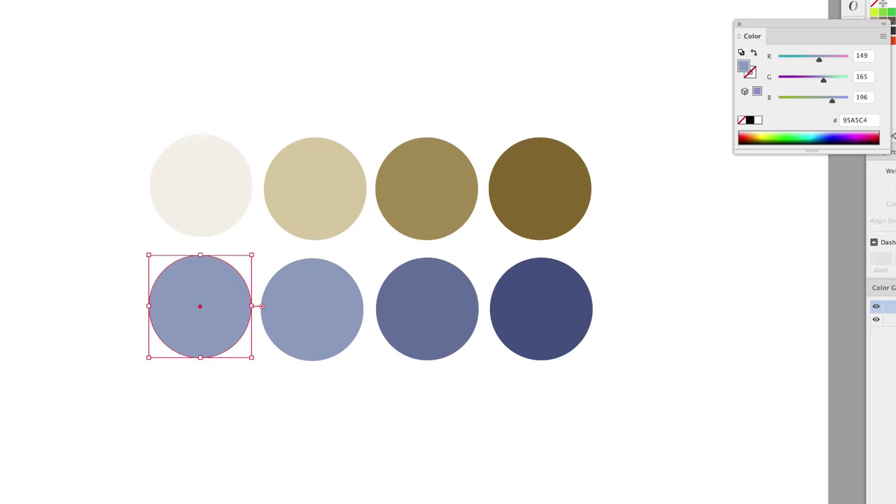
{"action": "double_click", "coordinate": [744, 65]}
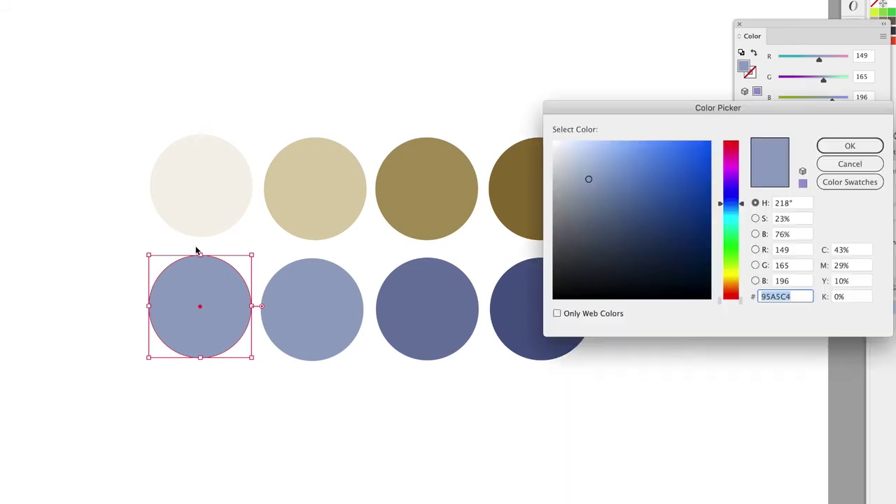
{"action": "left_click", "coordinate": [573, 158]}
{"action": "left_click", "coordinate": [849, 146]}
{"action": "left_click", "coordinate": [786, 300]}
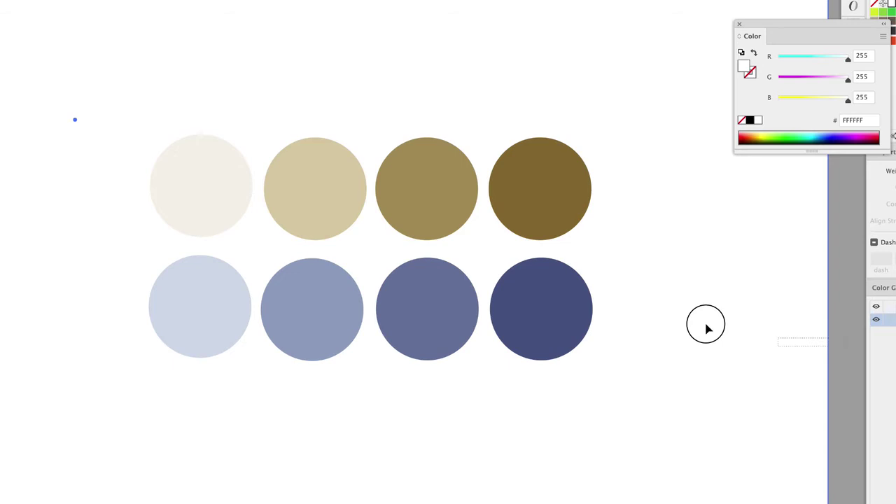
- Copy the third blue circle down below the blue row
{"action": "left_click", "coordinate": [429, 188]}
{"action": "left_click", "coordinate": [428, 310], "text": "shift"}
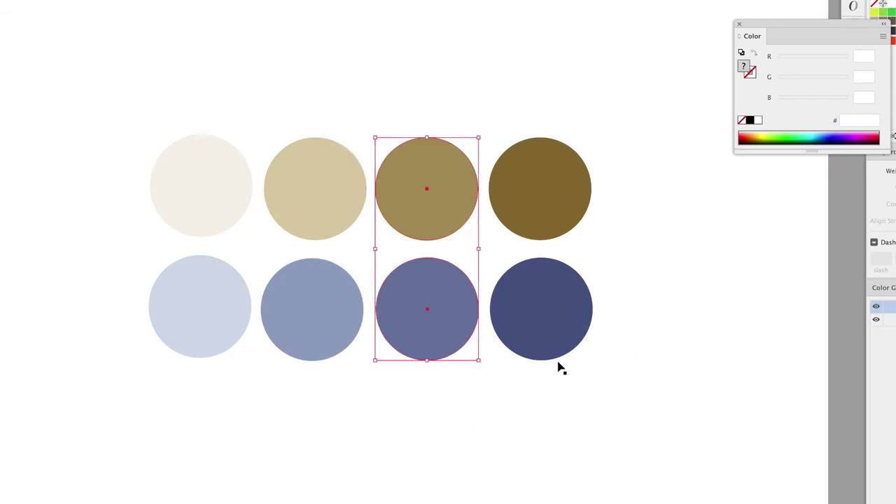
{"action": "left_click", "coordinate": [606, 322]}
{"action": "left_click_drag", "start_coordinate": [440, 310], "coordinate": [448, 427]}
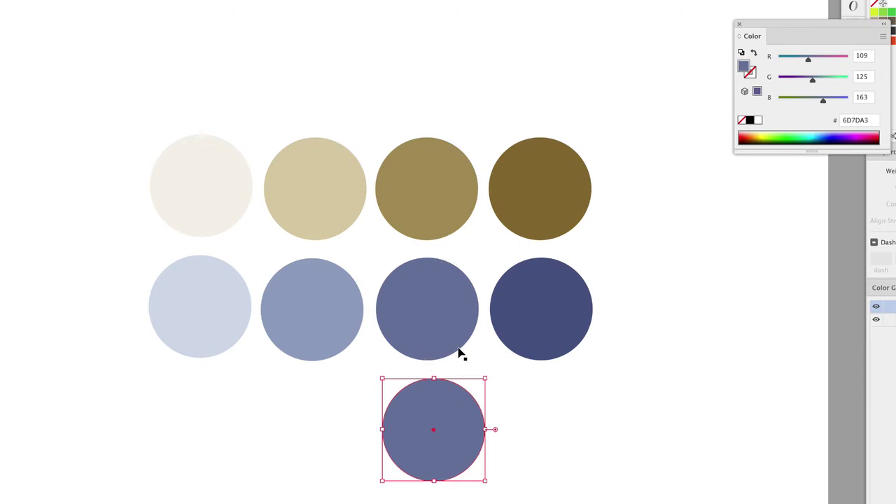
- Recolour the copied circle to neutral light gray D3D3D3
{"action": "double_click", "coordinate": [749, 71]}
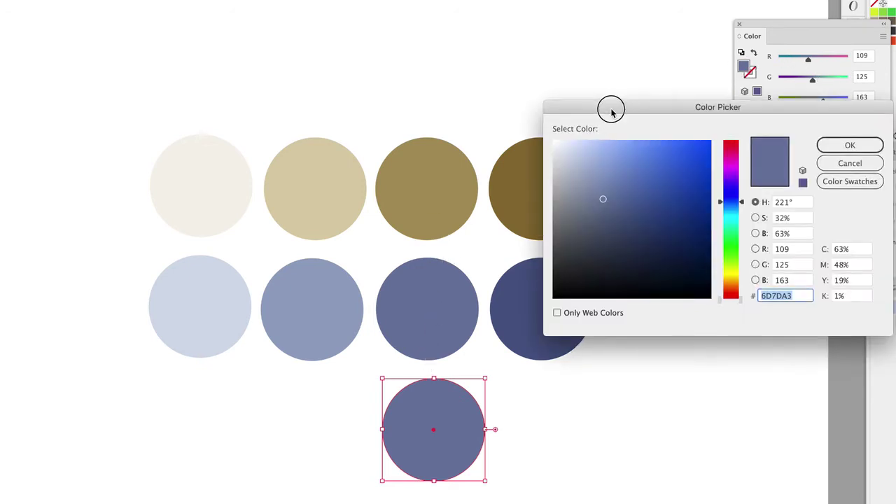
{"action": "left_click_drag", "start_coordinate": [612, 110], "coordinate": [671, 86]}
{"action": "left_click", "coordinate": [787, 144]}
{"action": "left_click", "coordinate": [743, 124]}
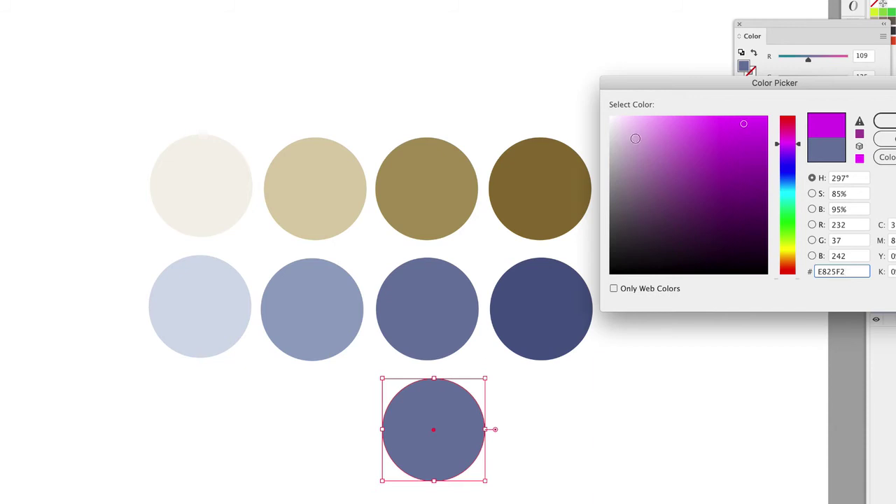
{"action": "left_click_drag", "start_coordinate": [630, 128], "coordinate": [617, 123]}
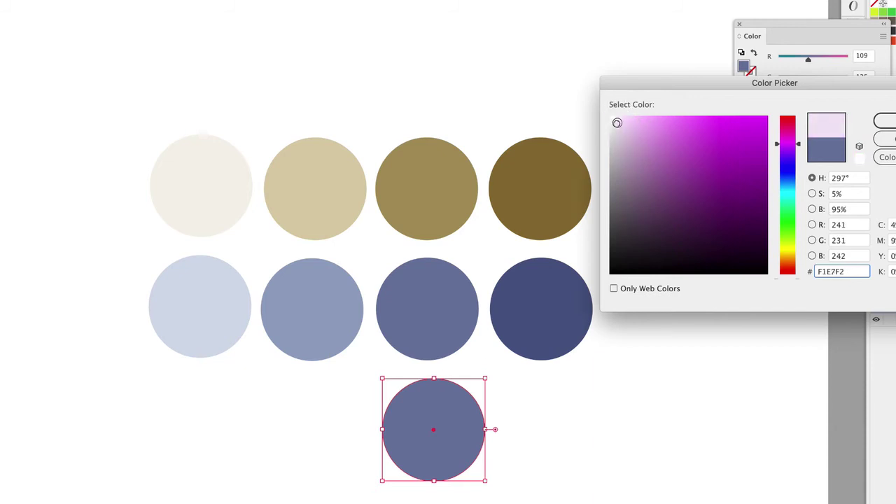
{"action": "left_click", "coordinate": [787, 252]}
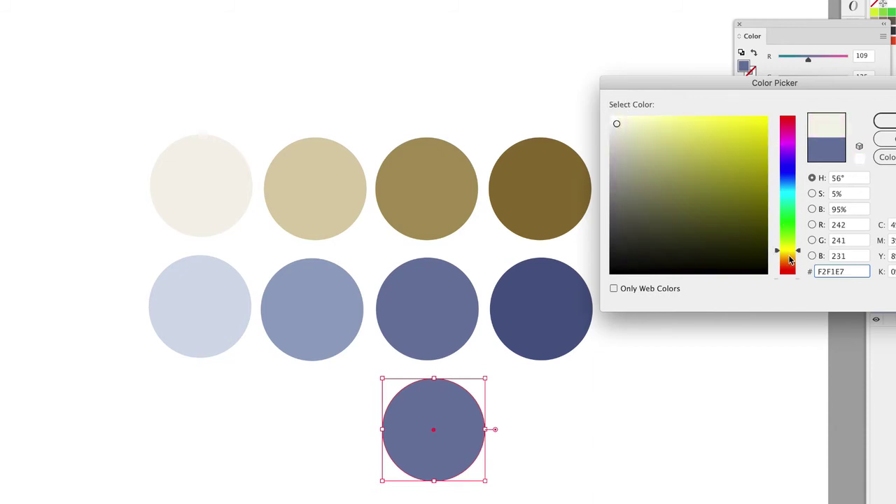
{"action": "left_click_drag", "start_coordinate": [789, 256], "coordinate": [787, 154]}
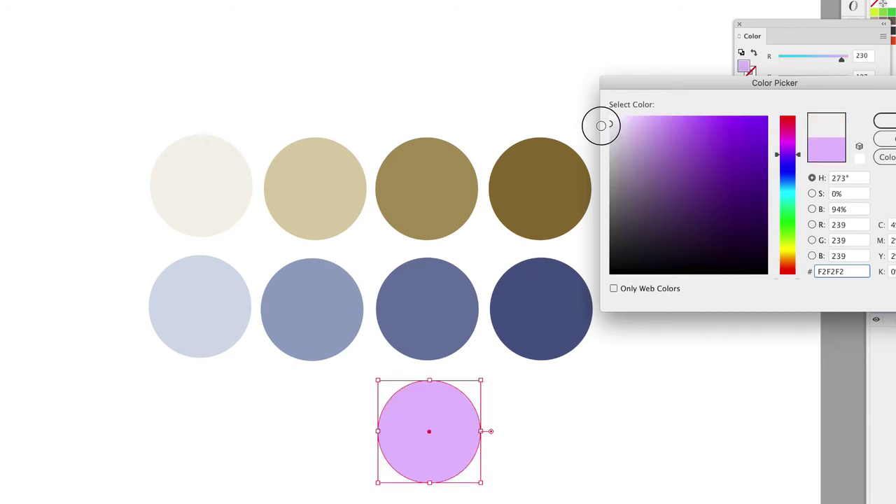
{"action": "left_click_drag", "start_coordinate": [600, 124], "coordinate": [599, 128]}
{"action": "left_click_drag", "start_coordinate": [647, 144], "coordinate": [596, 141]}
{"action": "left_click", "coordinate": [884, 120]}
{"action": "left_click", "coordinate": [608, 365]}
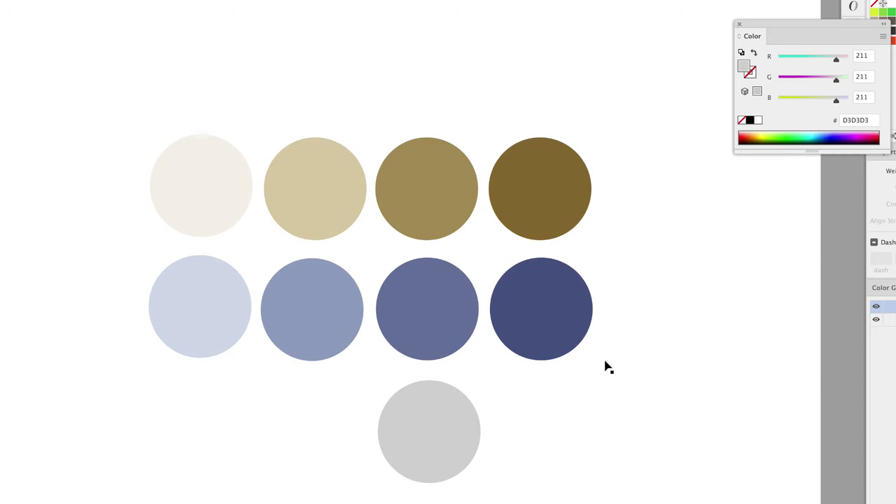
- Add a copy of the gray circle lightened to a paler gray EFEFEF
{"action": "left_click", "coordinate": [424, 413]}
{"action": "left_click_drag", "start_coordinate": [442, 414], "coordinate": [564, 412]}
{"action": "double_click", "coordinate": [744, 68]}
{"action": "left_click_drag", "start_coordinate": [610, 210], "coordinate": [596, 174]}
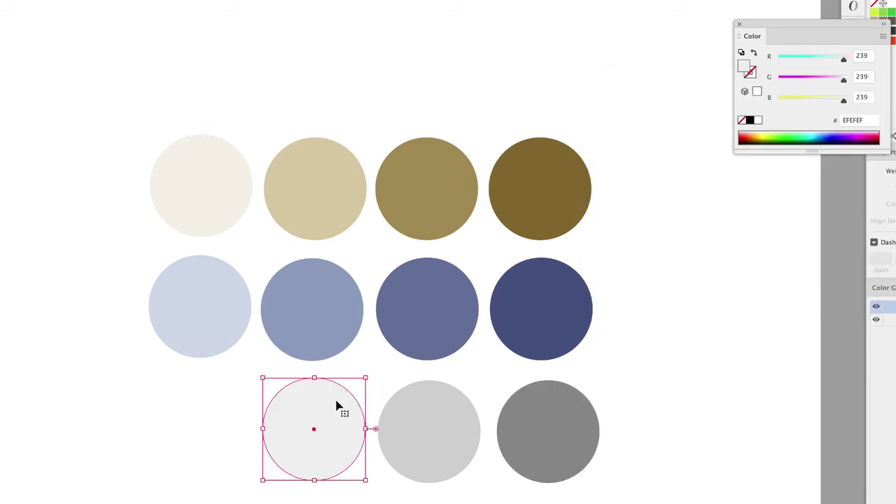
- Add an almost-white FCF8FF copy in the bottom-left slot
{"action": "left_click_drag", "start_coordinate": [336, 406], "coordinate": [223, 404]}
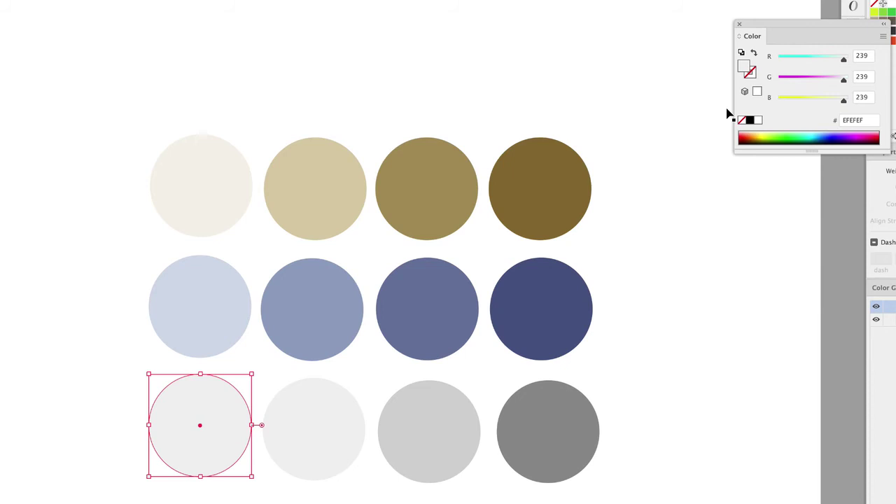
{"action": "double_click", "coordinate": [744, 67]}
{"action": "left_click_drag", "start_coordinate": [619, 125], "coordinate": [613, 116]}
{"action": "left_click", "coordinate": [883, 121]}
{"action": "left_click", "coordinate": [743, 295]}
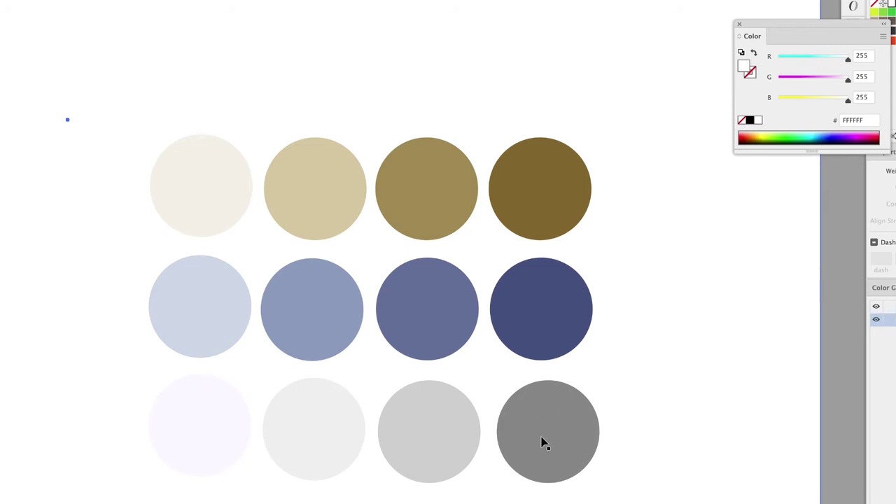
{"action": "scroll", "coordinate": [545, 442], "scroll_direction": "down", "scroll_amount": 3}
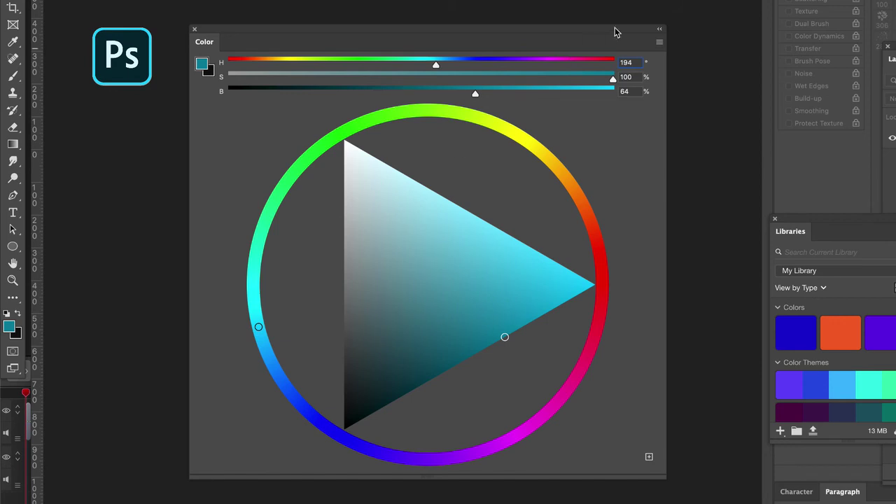
- Choose Hue Cube from the Color panel menu, then reopen the menu
{"action": "left_click", "coordinate": [659, 44]}
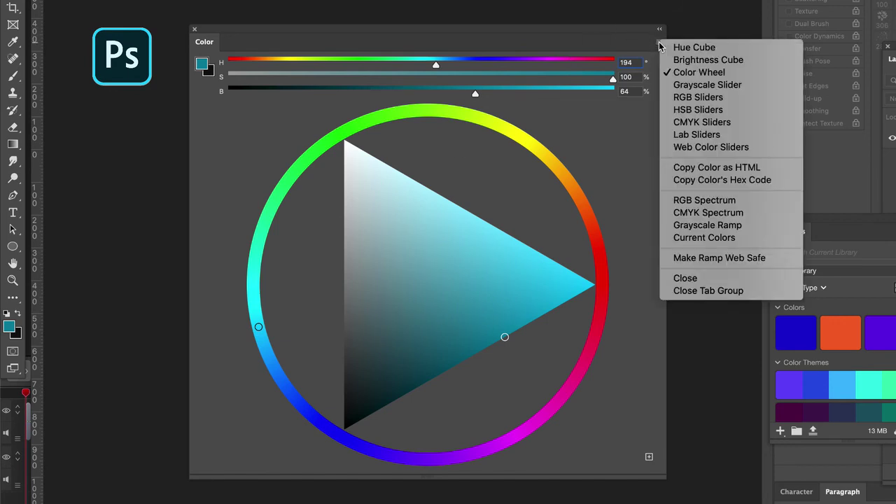
{"action": "left_click", "coordinate": [694, 48]}
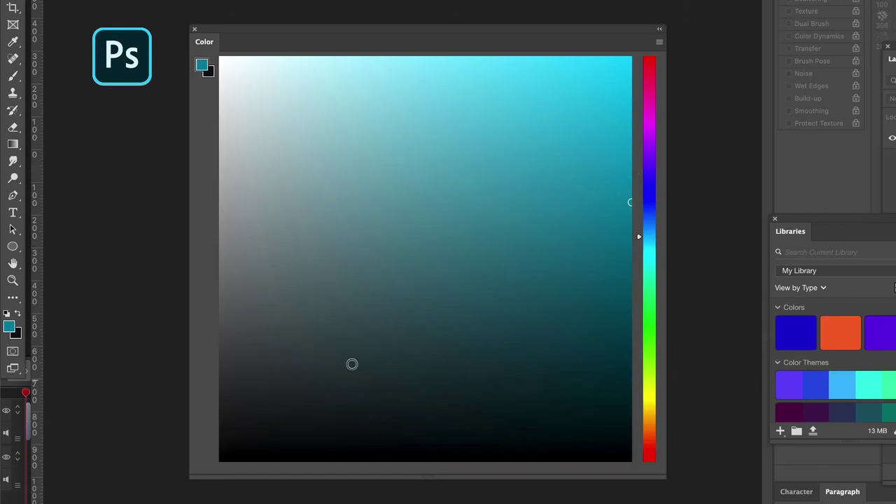
{"action": "left_click", "coordinate": [660, 42]}
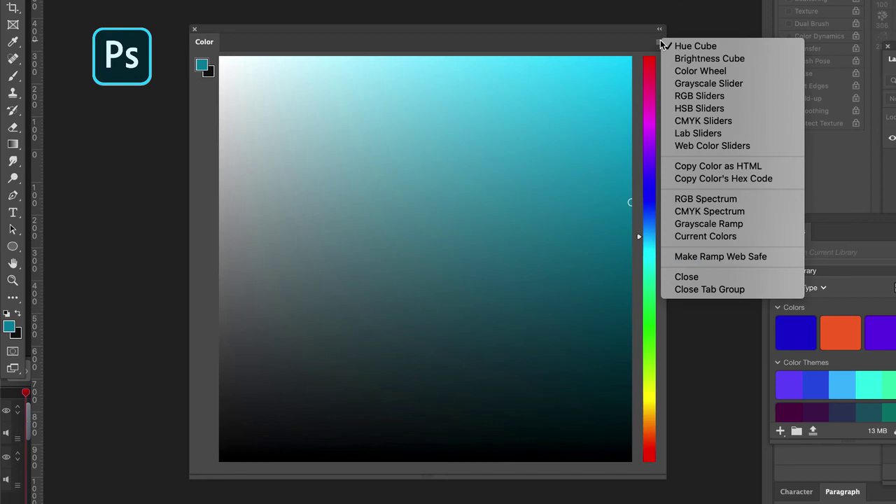
- Switch the Color panel to Color Wheel, then drag through the triangle and hue ring to a green around H 140°
{"action": "left_click", "coordinate": [697, 72]}
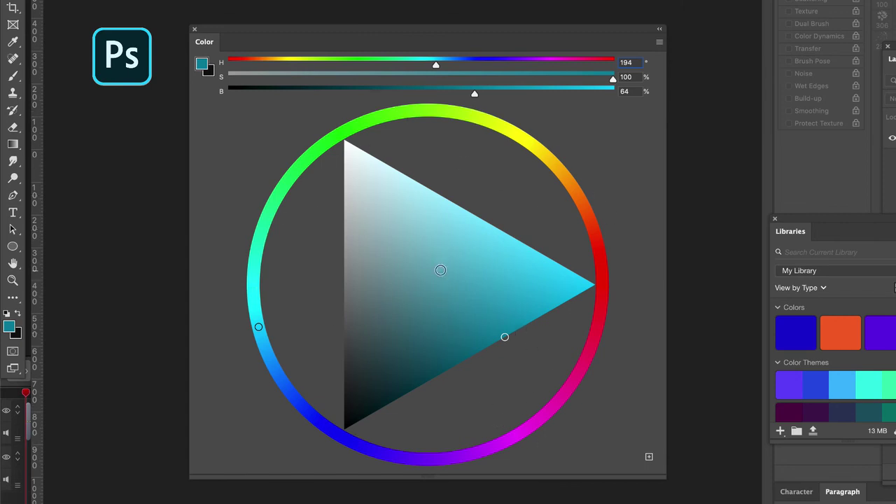
{"action": "left_click", "coordinate": [427, 260]}
{"action": "mouse_move", "coordinate": [416, 243]}
{"action": "left_mouse_down"}
{"action": "mouse_move", "coordinate": [345, 144]}
{"action": "mouse_move", "coordinate": [345, 455]}
{"action": "mouse_move", "coordinate": [620, 293]}
{"action": "left_mouse_up"}
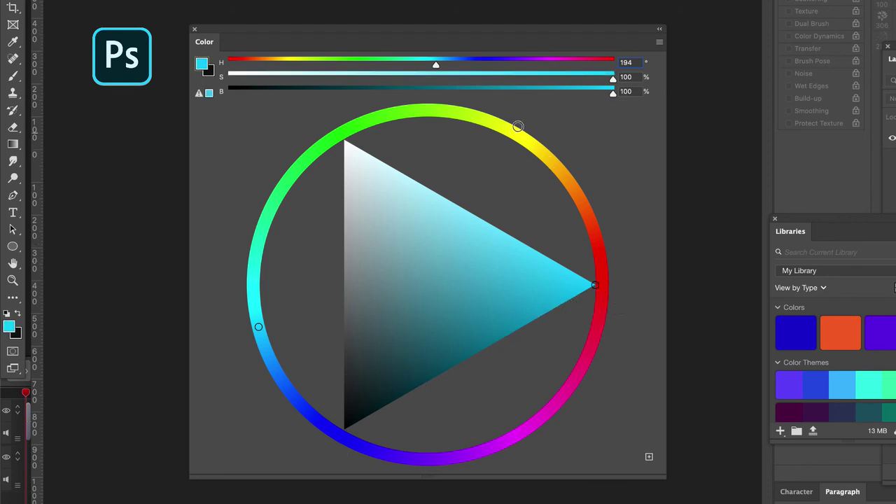
{"action": "mouse_move", "coordinate": [516, 132]}
{"action": "left_mouse_down"}
{"action": "mouse_move", "coordinate": [582, 198]}
{"action": "mouse_move", "coordinate": [600, 244]}
{"action": "mouse_move", "coordinate": [600, 324]}
{"action": "mouse_move", "coordinate": [570, 396]}
{"action": "mouse_move", "coordinate": [522, 436]}
{"action": "mouse_move", "coordinate": [460, 455]}
{"action": "mouse_move", "coordinate": [396, 452]}
{"action": "mouse_move", "coordinate": [320, 414]}
{"action": "mouse_move", "coordinate": [271, 312]}
{"action": "mouse_move", "coordinate": [266, 204]}
{"action": "mouse_move", "coordinate": [294, 173]}
{"action": "left_mouse_up"}
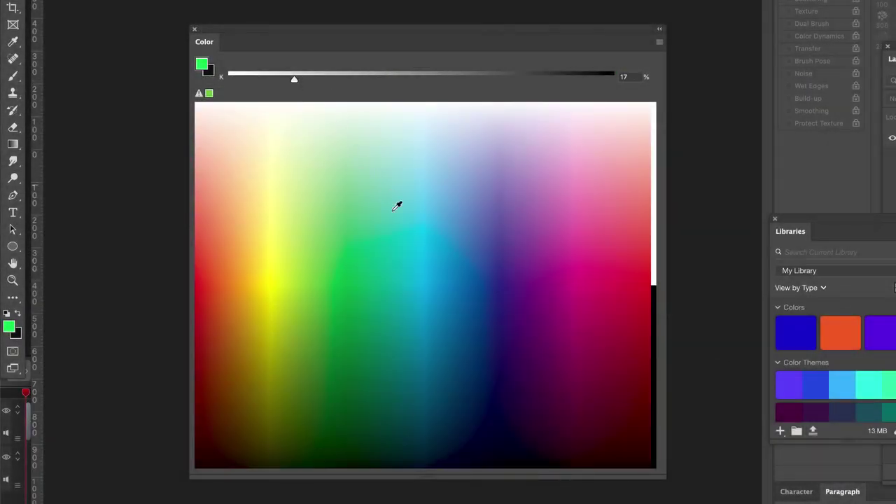
- Set the foreground to a 63% K gray (H 0°, S 0%, B 46%) and return the panel to Color Wheel
{"action": "left_click", "coordinate": [412, 263]}
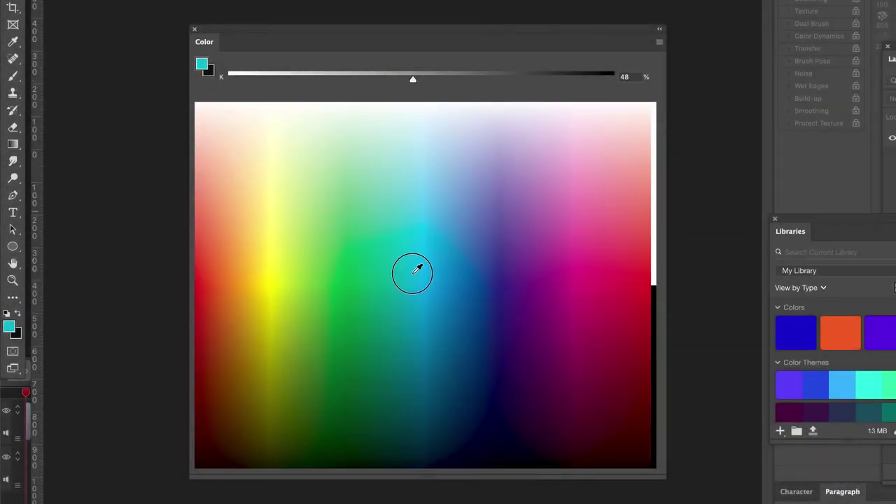
{"action": "left_click_drag", "start_coordinate": [413, 80], "coordinate": [473, 82]}
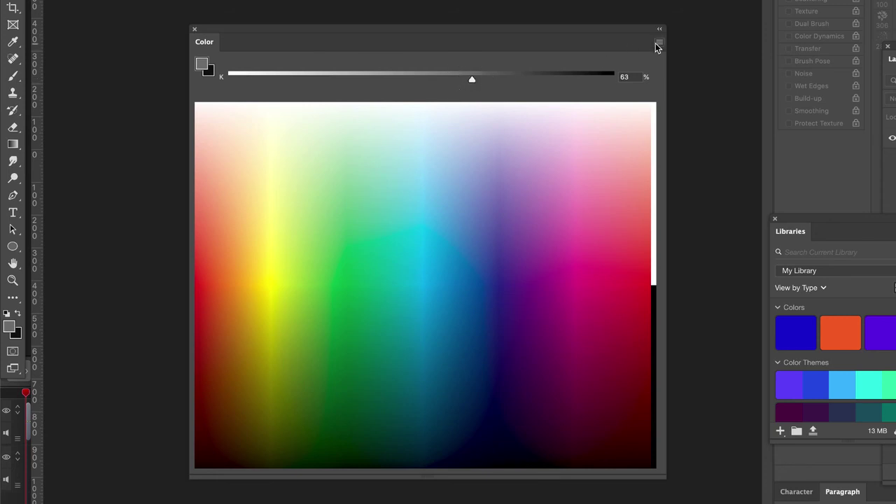
{"action": "left_click", "coordinate": [658, 42]}
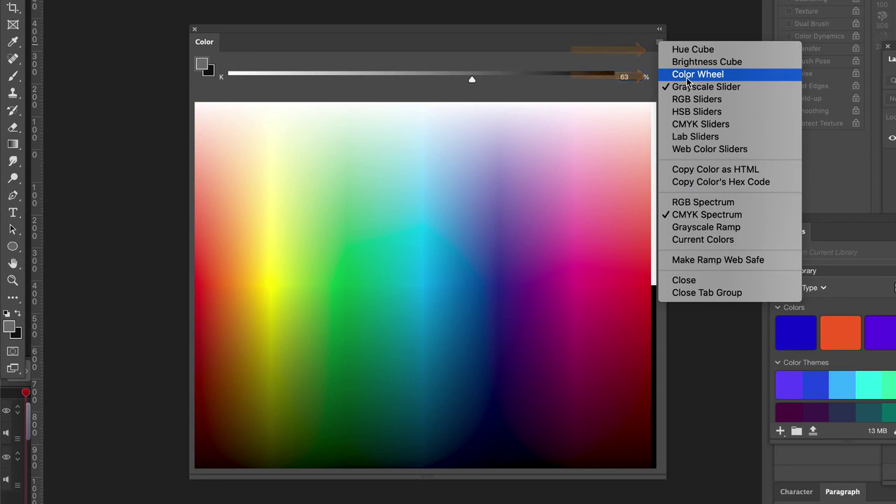
{"action": "left_click", "coordinate": [687, 78]}
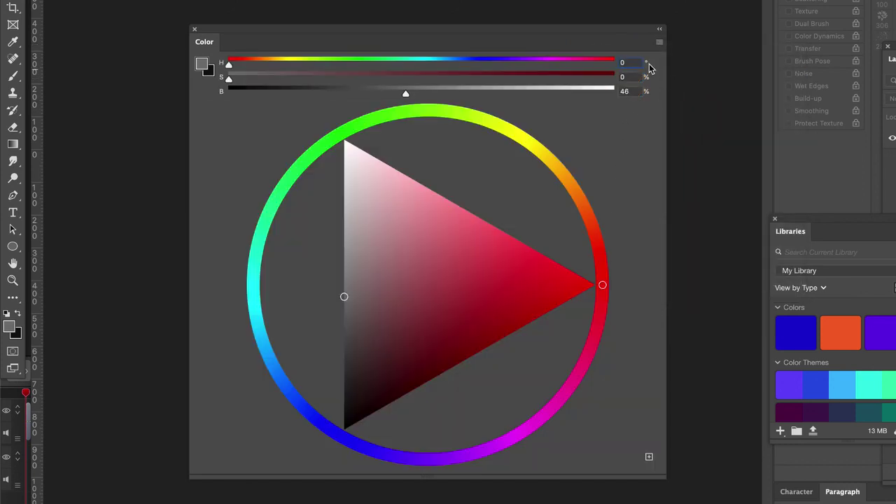
{"action": "left_click", "coordinate": [659, 43]}
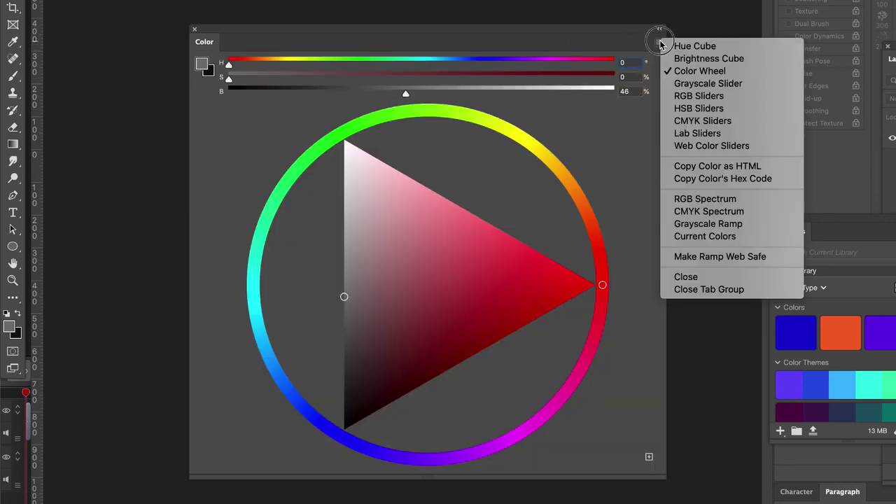
{"action": "left_click", "coordinate": [585, 34]}
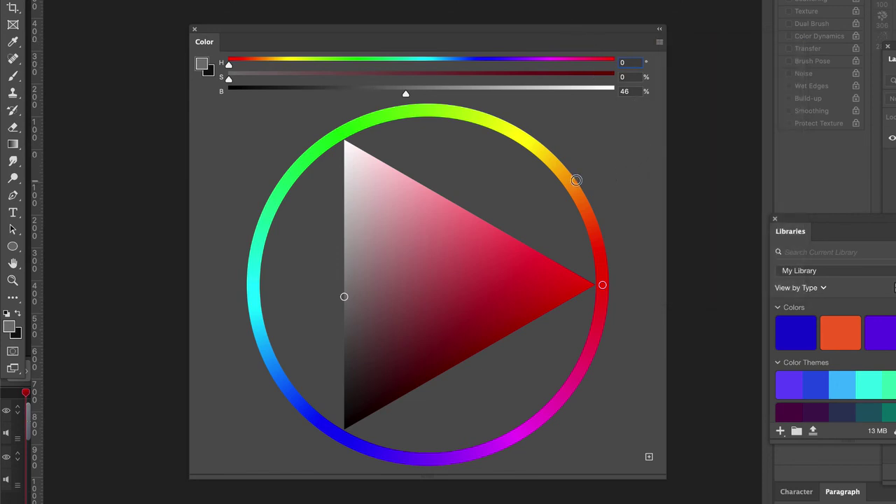